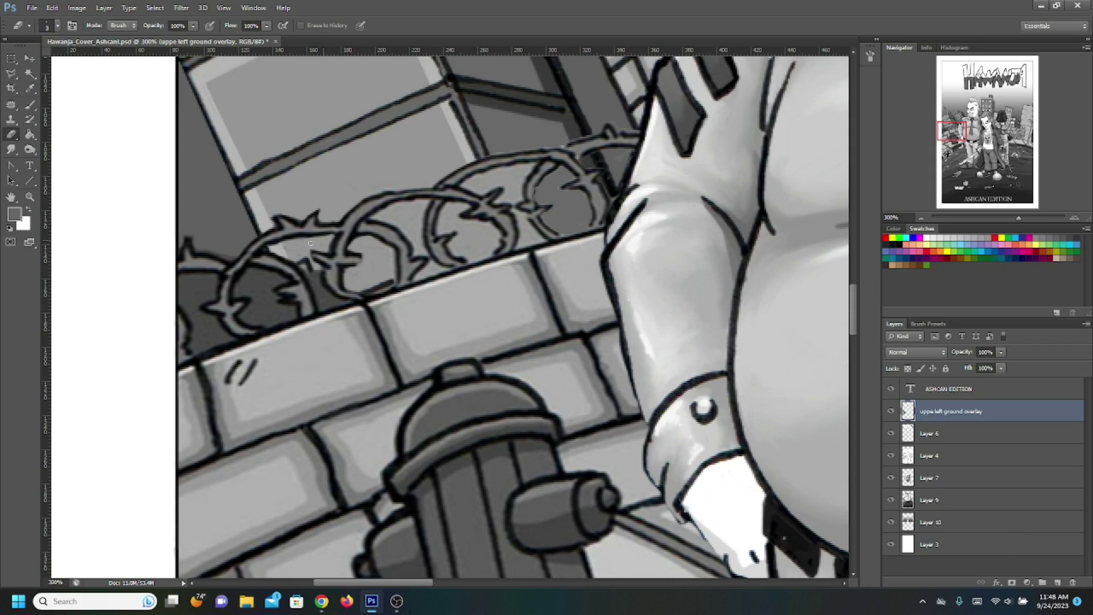
Erase the gray fill from the gaps in and around the barbed-wire coils on the "uppe left ground overlay" layer.
mouse_move(304, 266)
mouse_down()
mouse_move(318, 299)
mouse_move(315, 269)
mouse_move(321, 307)
mouse_move(372, 292)
mouse_up()
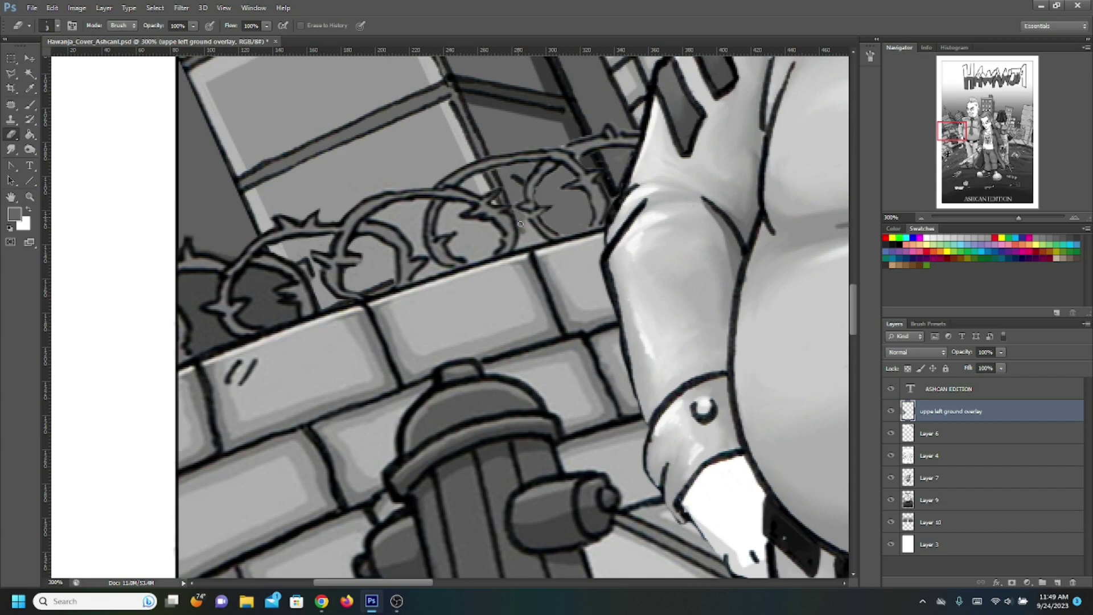
mouse_move(520, 244)
mouse_down()
mouse_move(528, 221)
mouse_move(542, 240)
mouse_move(565, 229)
mouse_up()
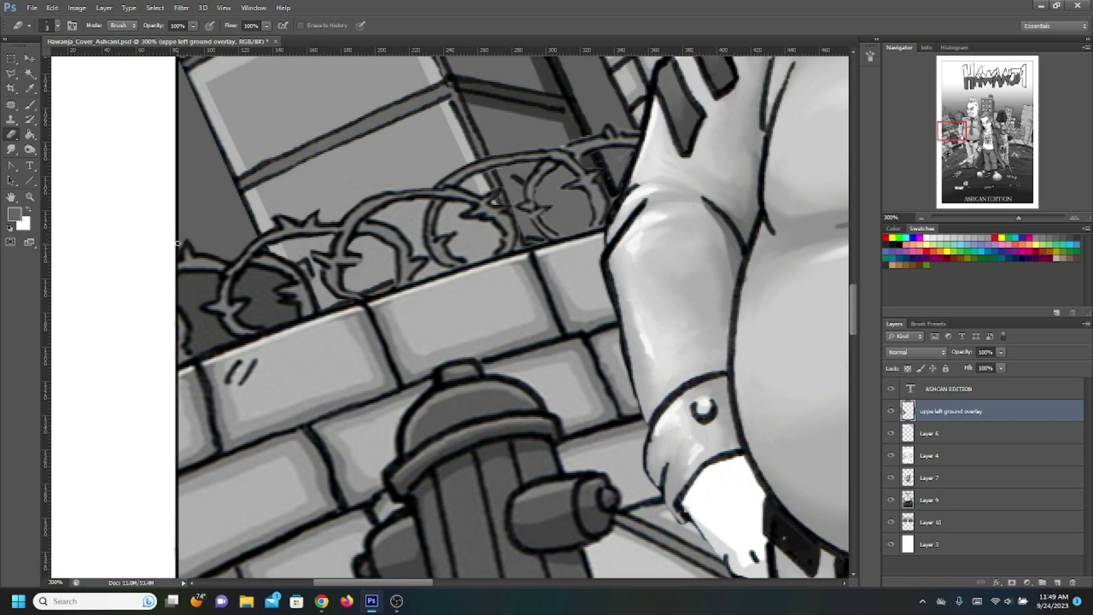
drag(236, 292, 261, 291)
mouse_move(255, 289)
mouse_down()
mouse_move(250, 276)
mouse_move(275, 278)
mouse_move(258, 311)
mouse_move(264, 284)
mouse_move(284, 307)
mouse_move(248, 311)
mouse_move(255, 322)
mouse_move(260, 302)
mouse_move(287, 307)
mouse_move(273, 301)
mouse_move(272, 318)
mouse_up()
mouse_move(155, 298)
mouse_down()
mouse_move(181, 305)
mouse_move(183, 295)
mouse_move(188, 323)
mouse_move(205, 318)
mouse_move(191, 305)
mouse_move(201, 301)
mouse_up()
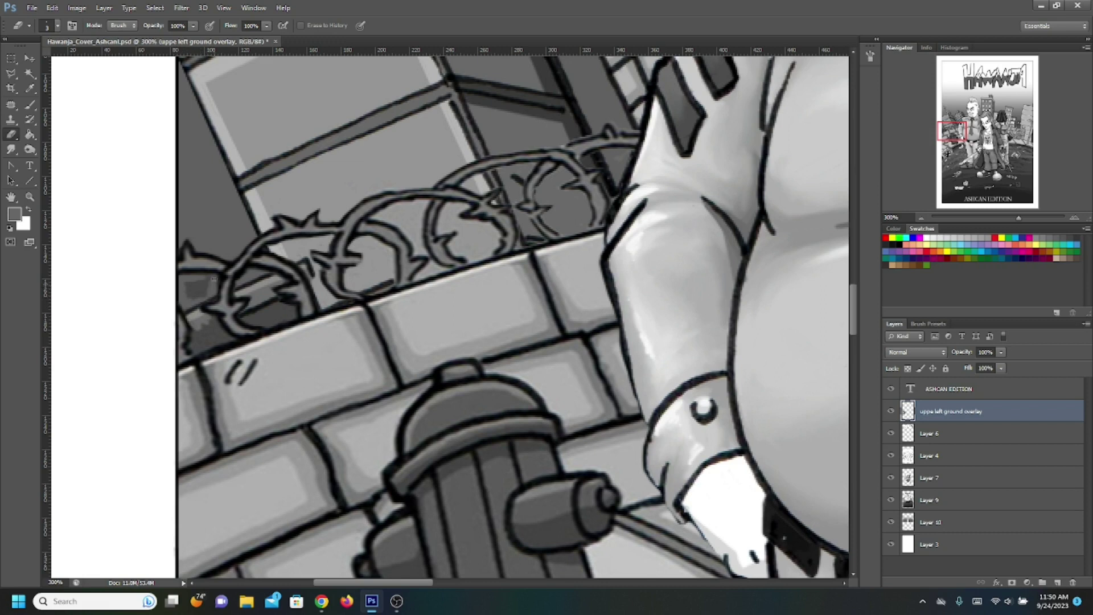
drag(207, 286, 188, 298)
mouse_move(192, 342)
mouse_down()
mouse_move(204, 348)
mouse_move(208, 321)
mouse_up()
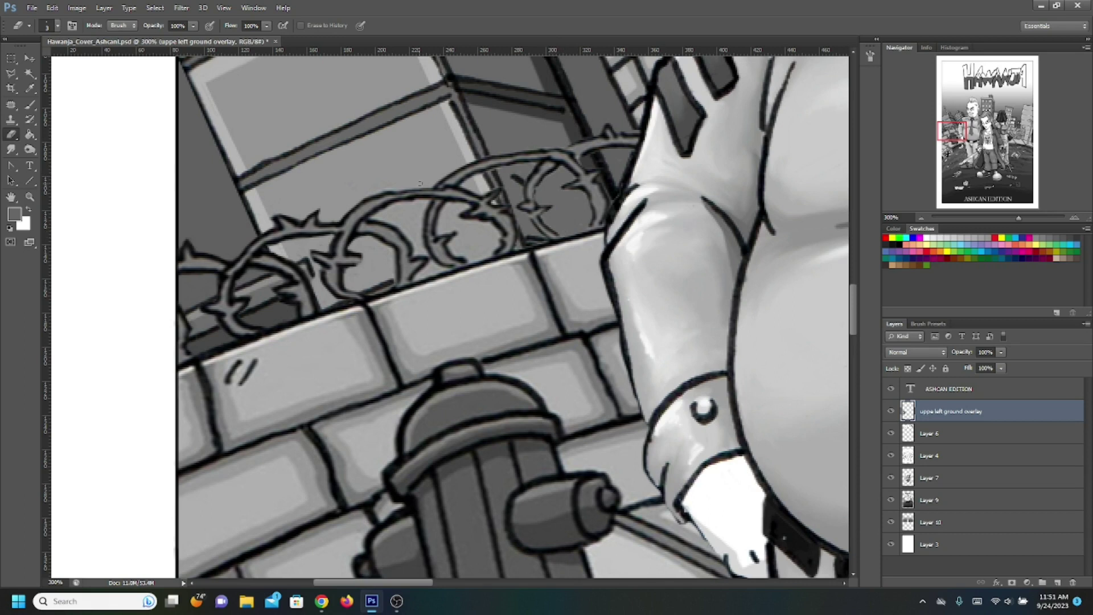
click(15, 214)
drag(490, 108, 454, 226)
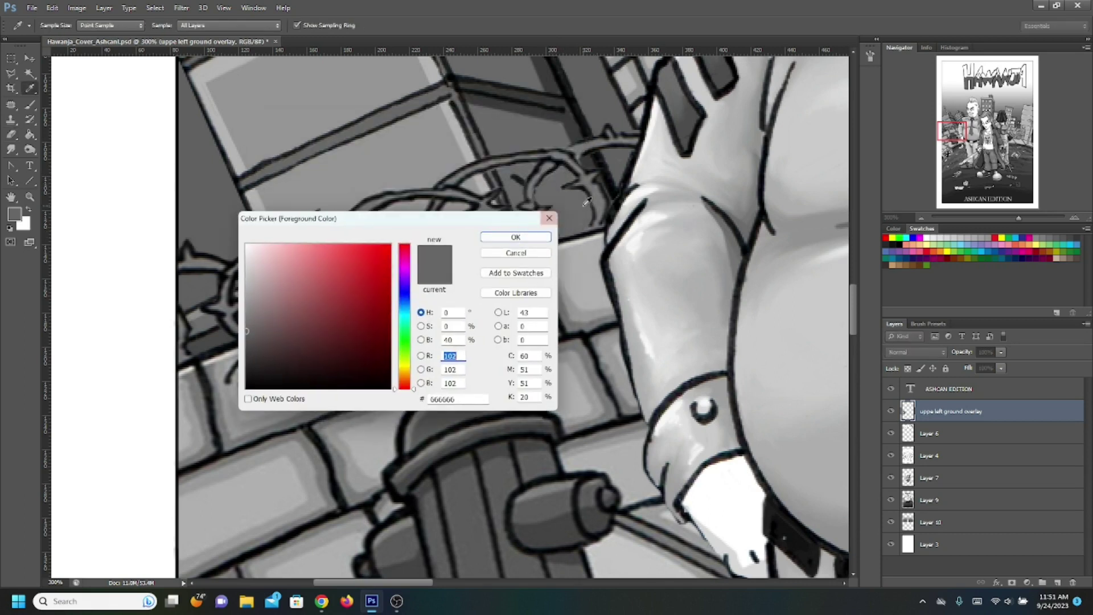
click(516, 253)
Set up the Brush tool with a 2 px size and black as the foreground color.
click(31, 106)
click(56, 27)
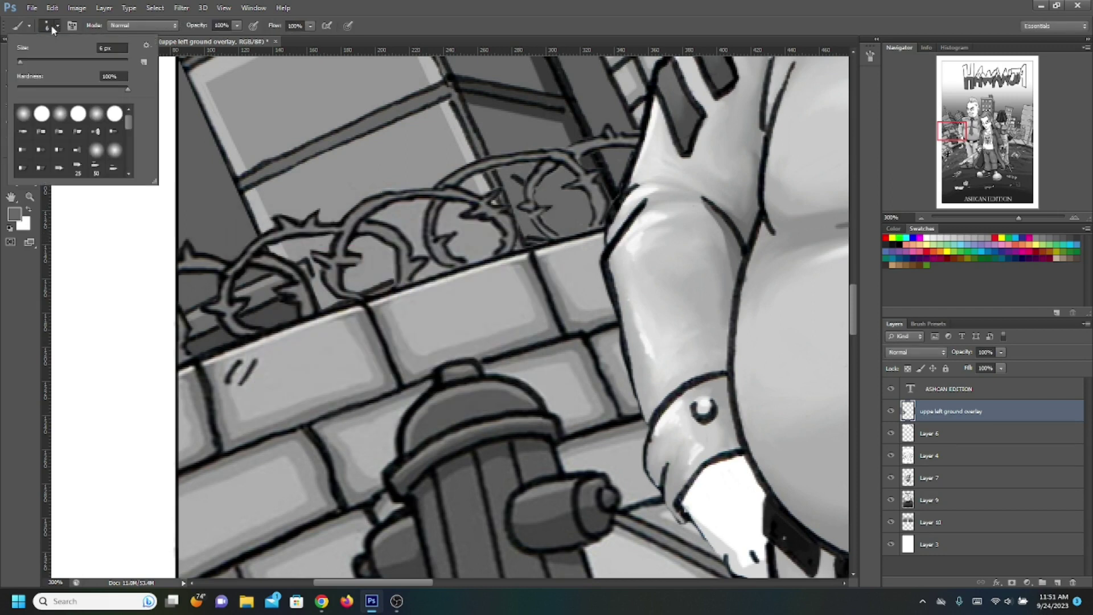
click(84, 49)
text(3)
click(1075, 218)
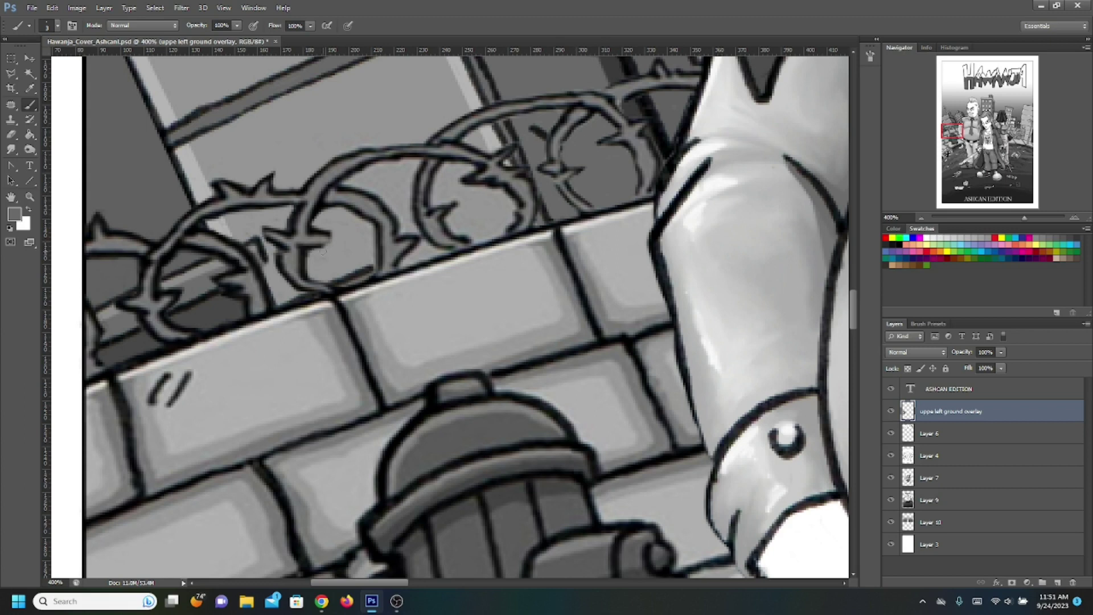
click(17, 215)
drag(275, 386, 246, 390)
click(515, 237)
key(b)
click(57, 25)
text(2)
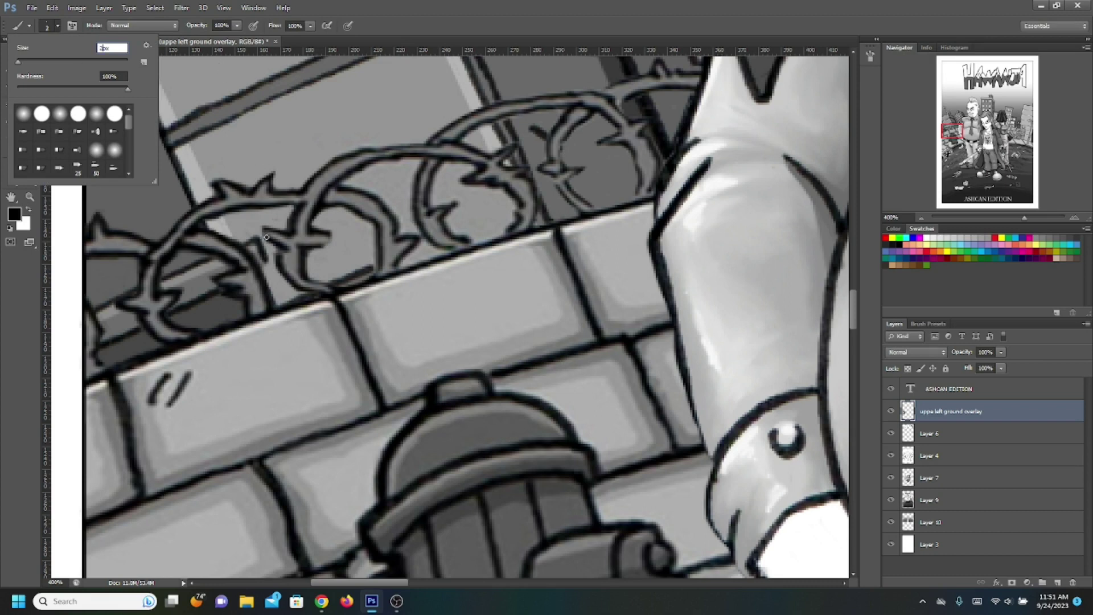
key(Return)
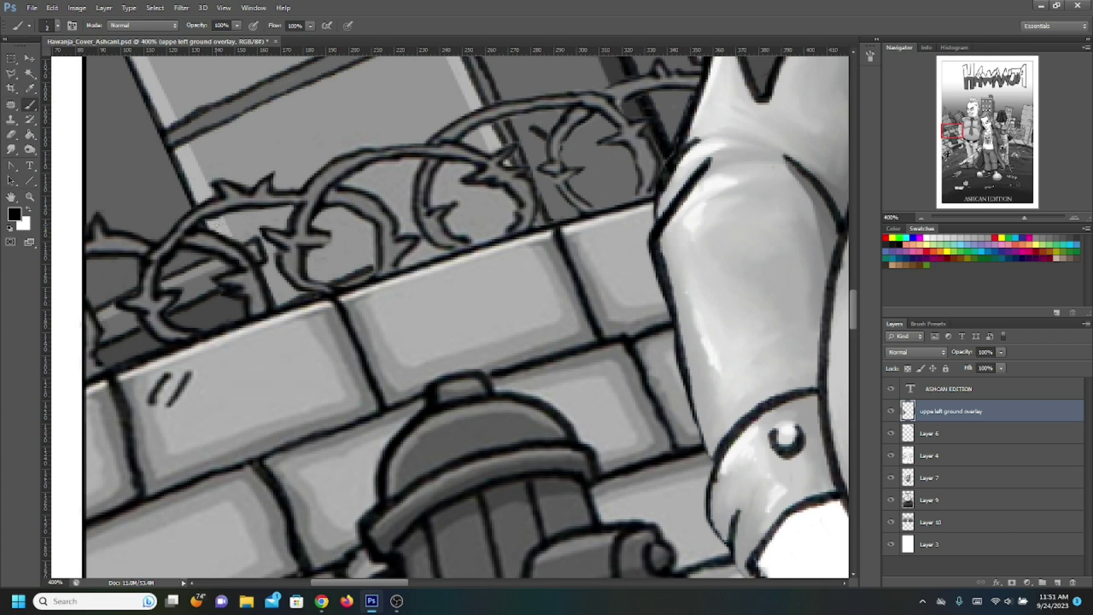
Repaint the lower-left curve of the middle-left wire coil in sampled gray #747473 and redraw its inner outline in black.
key(x)
click(14, 214)
click(328, 175)
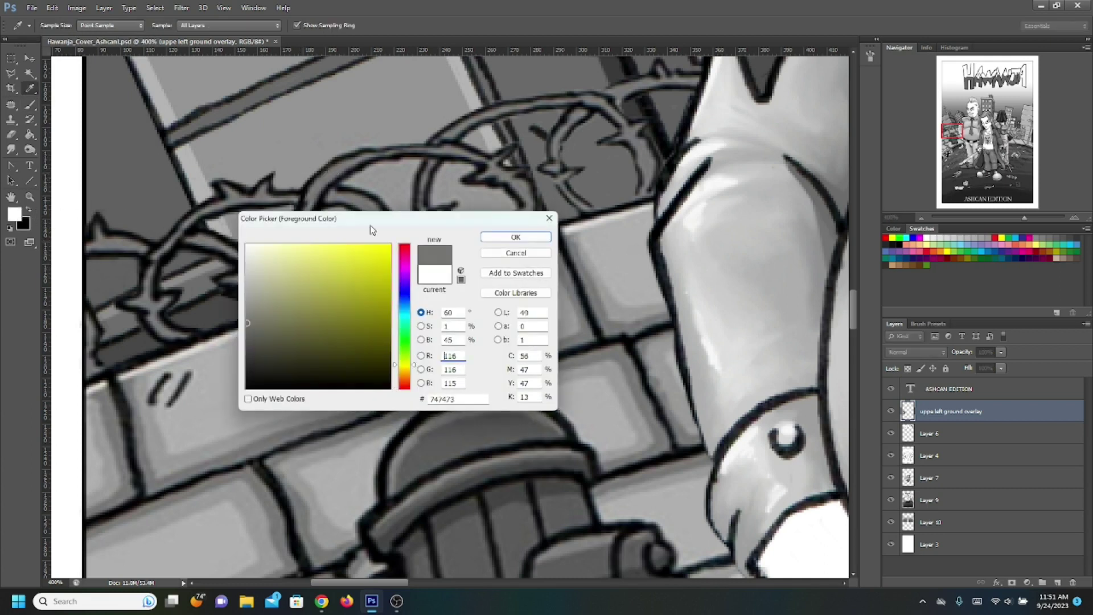
click(506, 237)
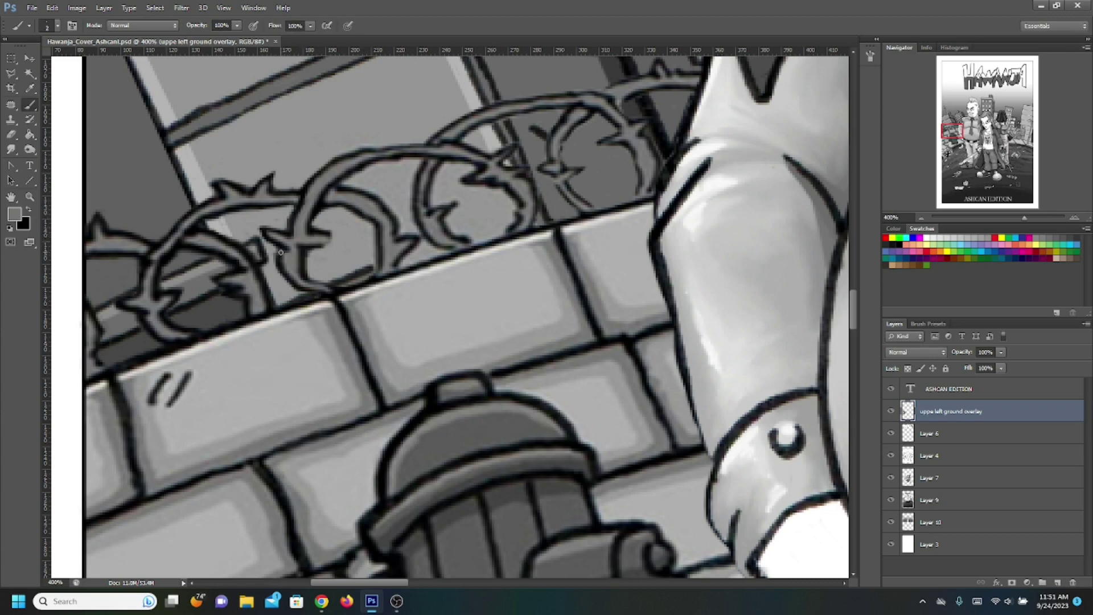
mouse_move(300, 242)
mouse_down()
mouse_move(306, 283)
mouse_move(298, 276)
mouse_move(330, 289)
mouse_up()
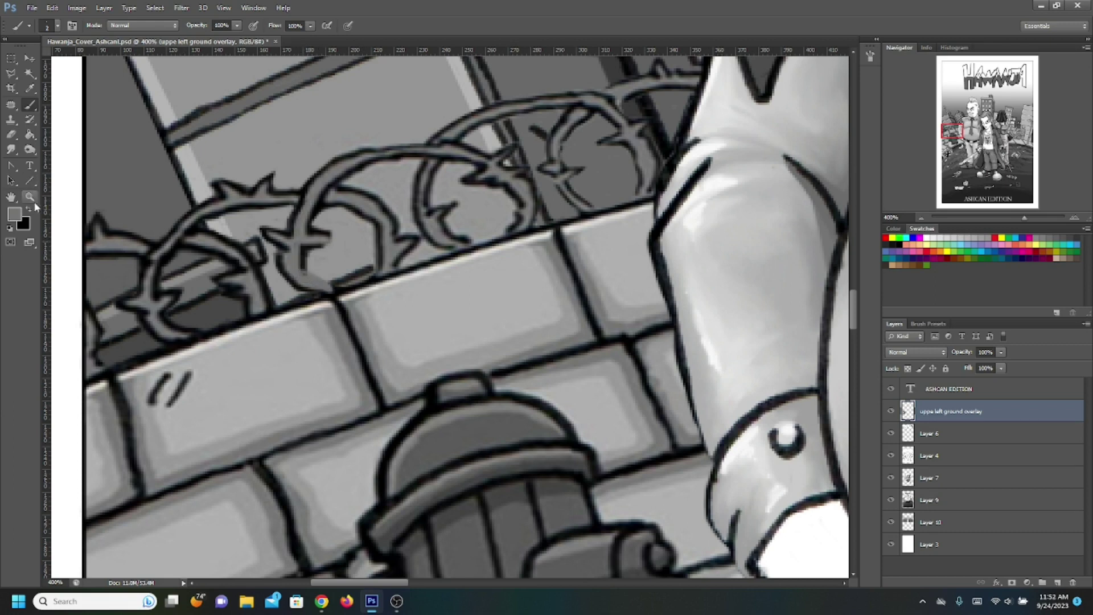
key(x)
mouse_move(302, 269)
mouse_down()
mouse_move(283, 256)
mouse_move(295, 262)
mouse_move(300, 250)
mouse_move(316, 275)
mouse_move(328, 242)
mouse_up()
click(29, 210)
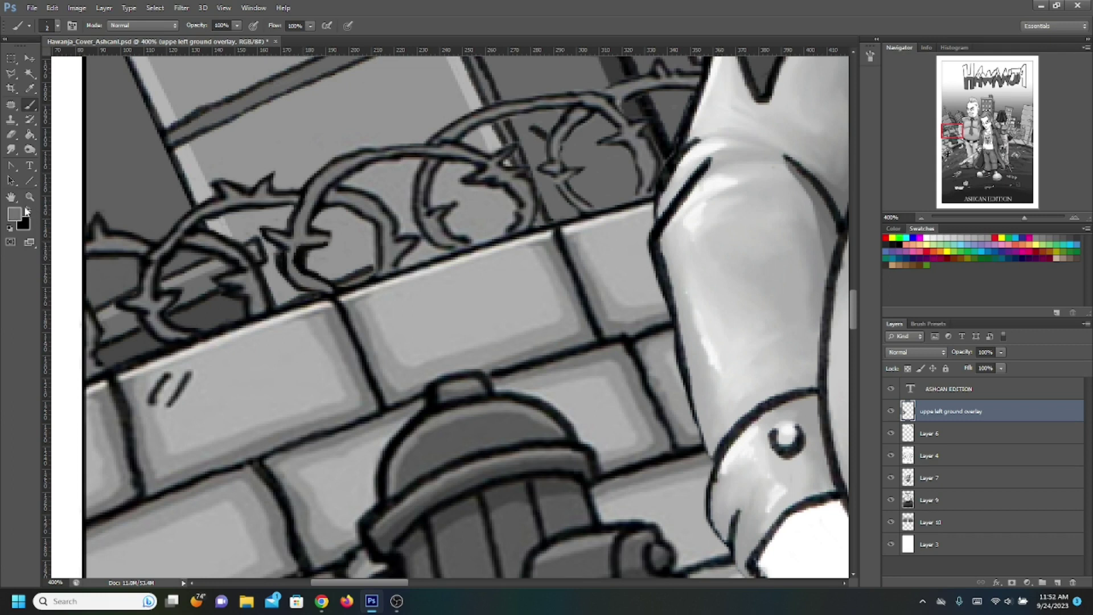
Sample the lighter background gray and paint out the excess black linework inside the middle-left coil.
click(14, 214)
click(353, 199)
key(Return)
mouse_move(312, 270)
mouse_down()
mouse_move(307, 254)
mouse_move(276, 256)
mouse_move(316, 273)
mouse_move(303, 257)
mouse_up()
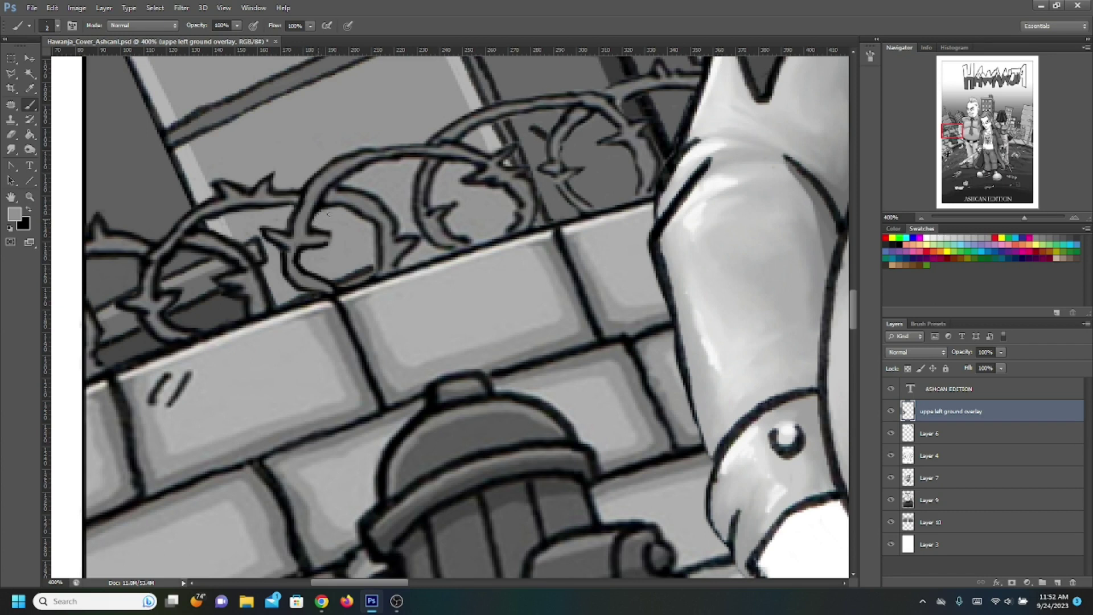
drag(315, 235, 327, 229)
Draw black outlines for the thorns on both sides of the middle-left coil's left curve.
click(27, 207)
drag(314, 235, 336, 244)
drag(255, 262, 262, 228)
mouse_move(267, 249)
mouse_down()
mouse_move(261, 235)
mouse_move(269, 262)
mouse_up()
Paint out the stray lines at the middle-left coil's base in background gray and redraw its lower-left outline in black.
mouse_move(306, 296)
mouse_down()
mouse_move(282, 302)
mouse_move(311, 296)
mouse_move(295, 287)
mouse_move(339, 280)
mouse_move(292, 288)
mouse_up()
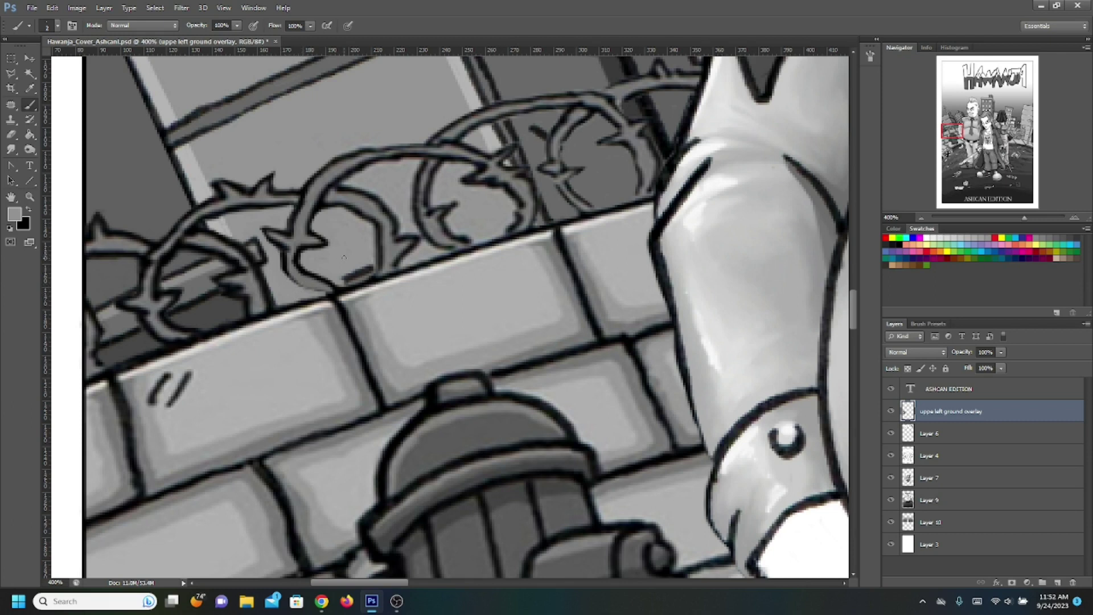
drag(345, 280, 370, 274)
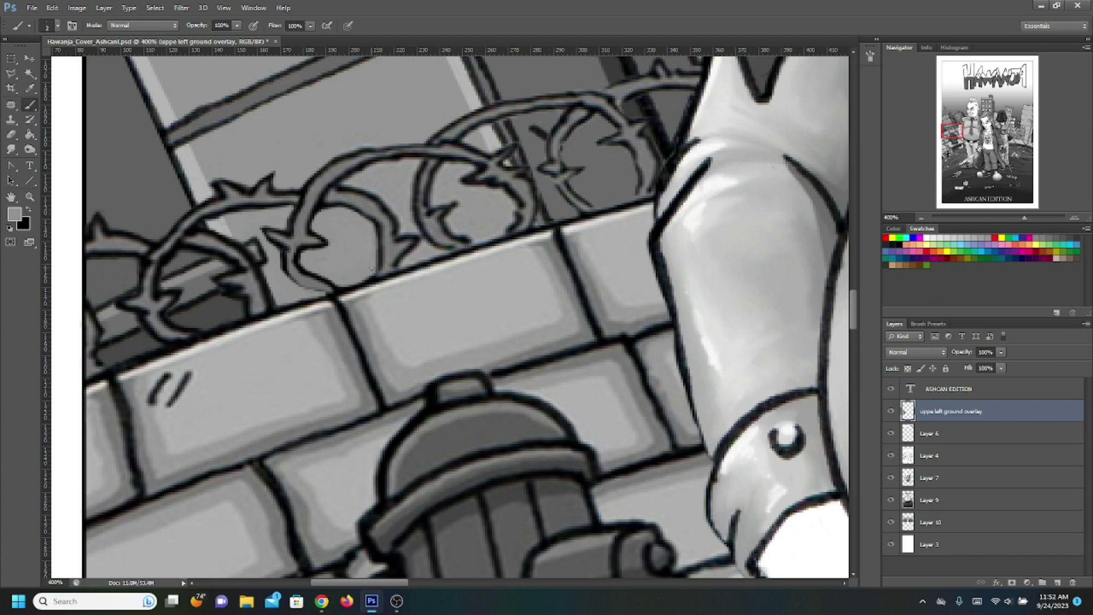
click(27, 210)
drag(286, 274, 333, 298)
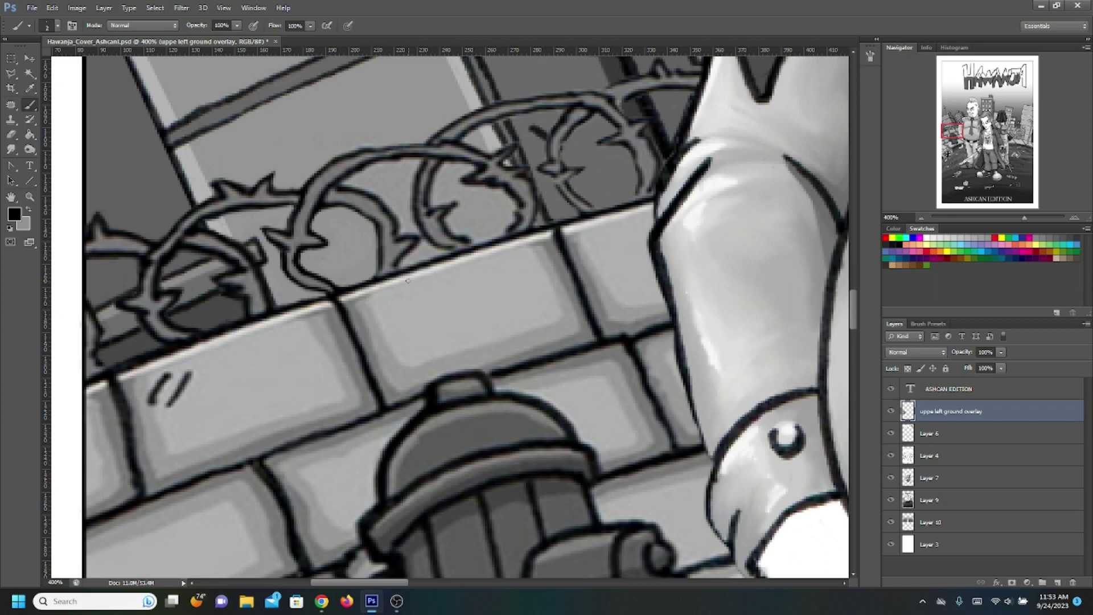
Clean up the middle-left coil's right inner edge with background gray and repaint the large arc's top in wire gray #767777.
click(28, 210)
mouse_move(417, 246)
mouse_down()
mouse_move(395, 207)
mouse_move(337, 187)
mouse_up()
click(28, 209)
click(14, 215)
click(332, 178)
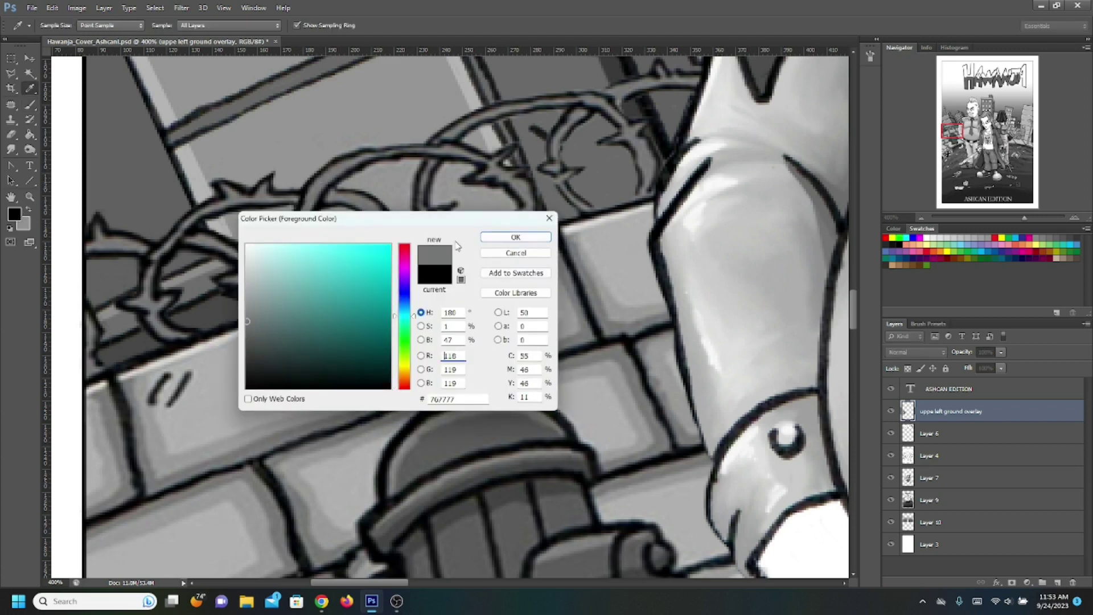
click(501, 238)
mouse_move(365, 155)
mouse_down()
mouse_move(459, 151)
mouse_move(368, 159)
mouse_move(438, 151)
mouse_up()
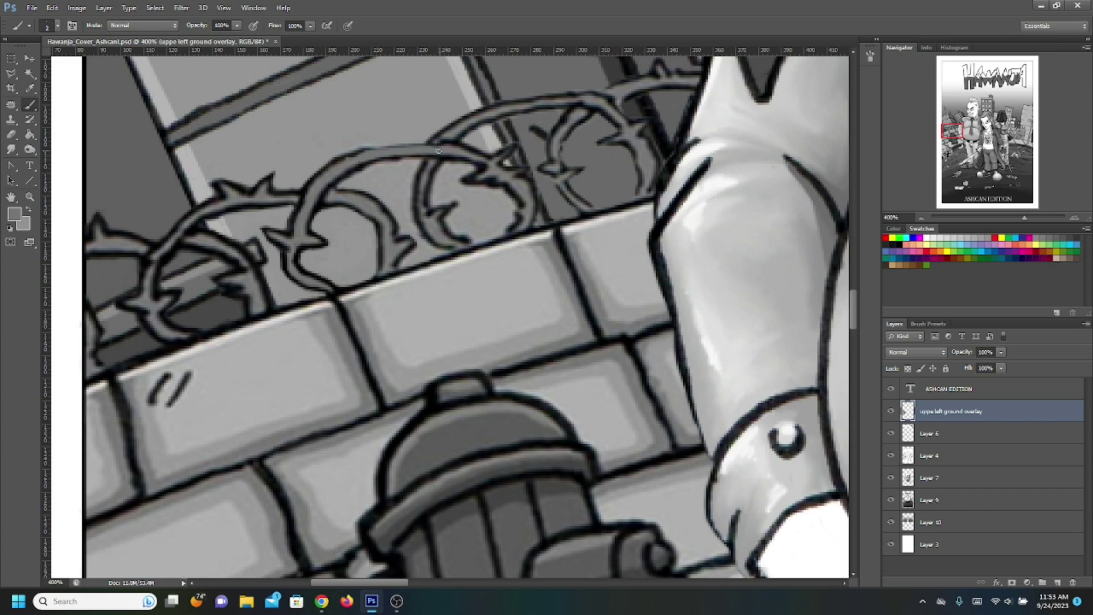
Cover the linework beneath the large arc with sampled background gray and fill the wire crossing at its left end with wire gray.
alt+click(366, 181)
mouse_move(321, 210)
mouse_down()
mouse_move(334, 190)
mouse_move(402, 161)
mouse_up()
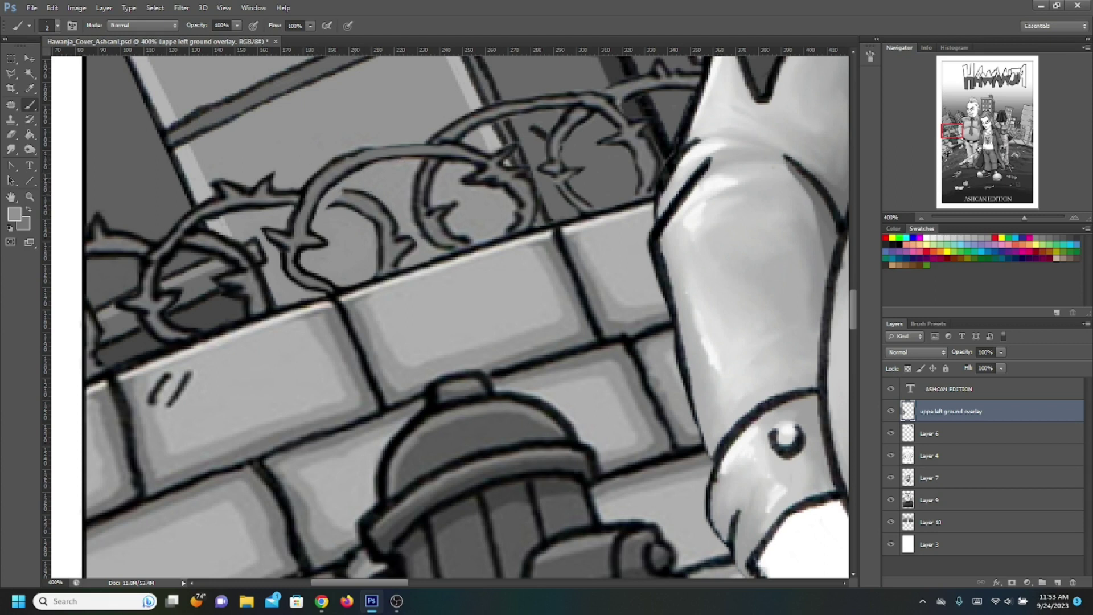
mouse_move(347, 202)
mouse_down()
mouse_move(382, 197)
mouse_move(390, 204)
mouse_move(351, 189)
mouse_move(399, 217)
mouse_move(344, 199)
mouse_up()
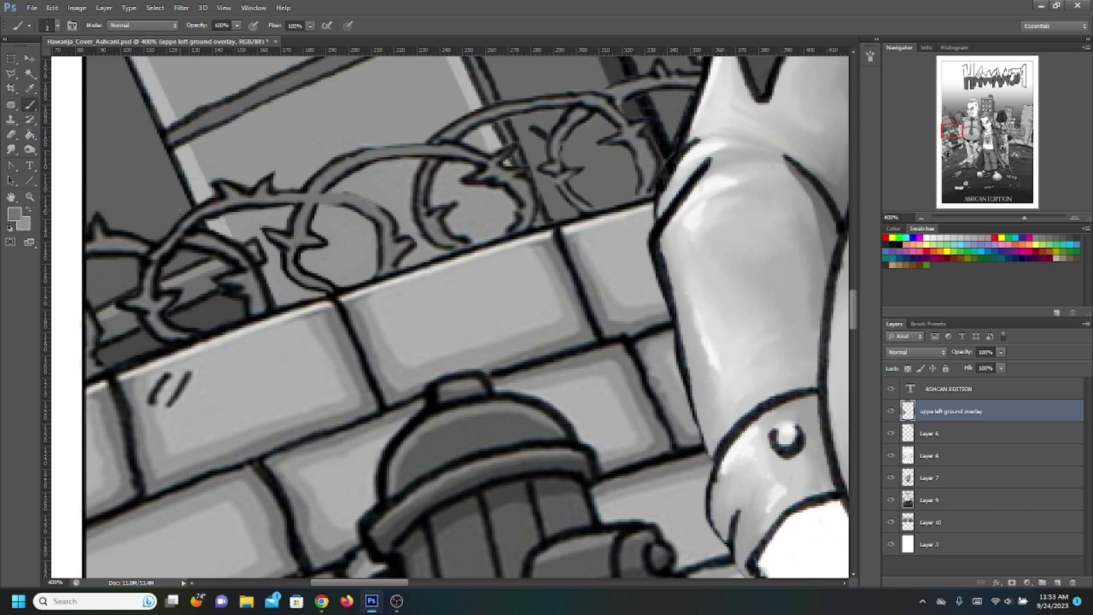
Paint out the rough outline around the left coil's top thorns and the large arc's descending left side in background gray.
click(29, 210)
mouse_move(208, 177)
mouse_down()
mouse_move(232, 223)
mouse_move(224, 178)
mouse_move(280, 176)
mouse_move(293, 184)
mouse_up()
mouse_move(236, 212)
mouse_down()
mouse_move(282, 208)
mouse_move(264, 210)
mouse_up()
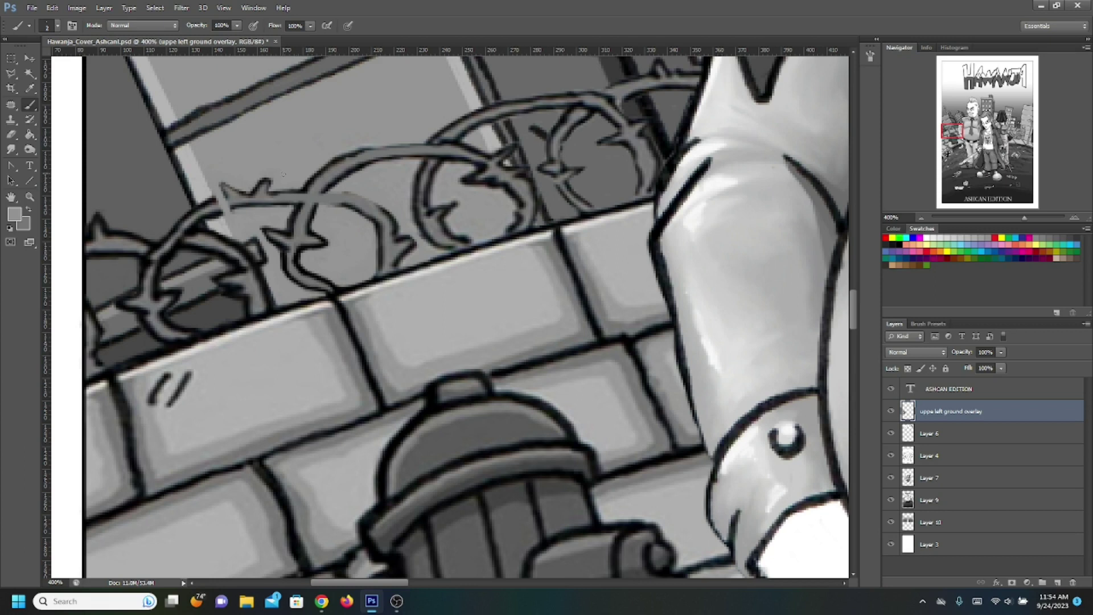
mouse_move(289, 183)
mouse_down()
mouse_move(331, 193)
mouse_move(303, 211)
mouse_move(335, 187)
mouse_move(326, 202)
mouse_move(284, 207)
mouse_move(278, 232)
mouse_up()
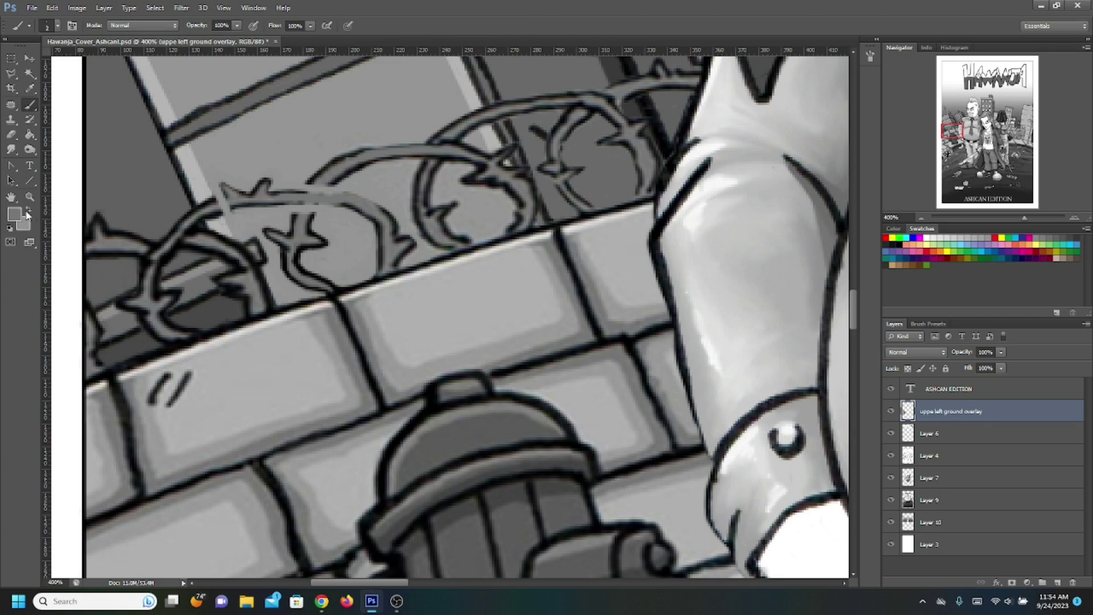
Paint out the thorns on the middle-left coil's right side and the upper-left and inner linework of the neighboring coil.
mouse_move(311, 199)
mouse_down()
mouse_move(353, 203)
mouse_move(390, 240)
mouse_up()
mouse_move(374, 208)
mouse_down()
mouse_move(397, 224)
mouse_move(392, 212)
mouse_move(398, 254)
mouse_move(402, 226)
mouse_move(403, 260)
mouse_move(392, 267)
mouse_move(389, 224)
mouse_move(412, 243)
mouse_up()
drag(405, 206, 424, 250)
mouse_move(384, 202)
mouse_down()
mouse_move(398, 233)
mouse_move(383, 202)
mouse_up()
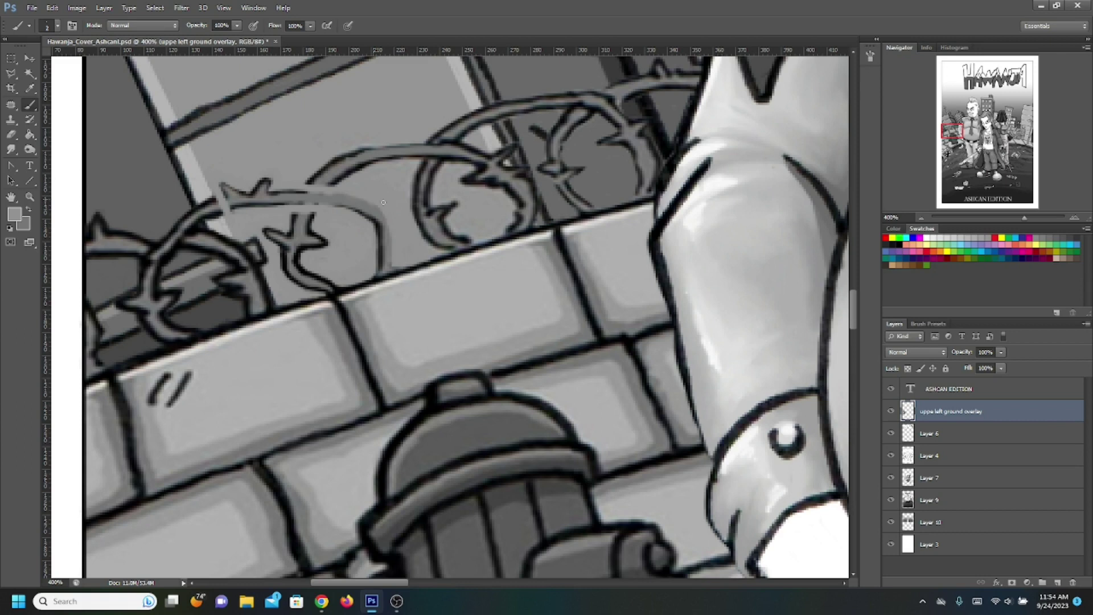
drag(379, 272, 396, 268)
mouse_move(415, 158)
mouse_down()
mouse_move(489, 172)
mouse_move(476, 166)
mouse_move(504, 194)
mouse_move(452, 174)
mouse_move(476, 193)
mouse_up()
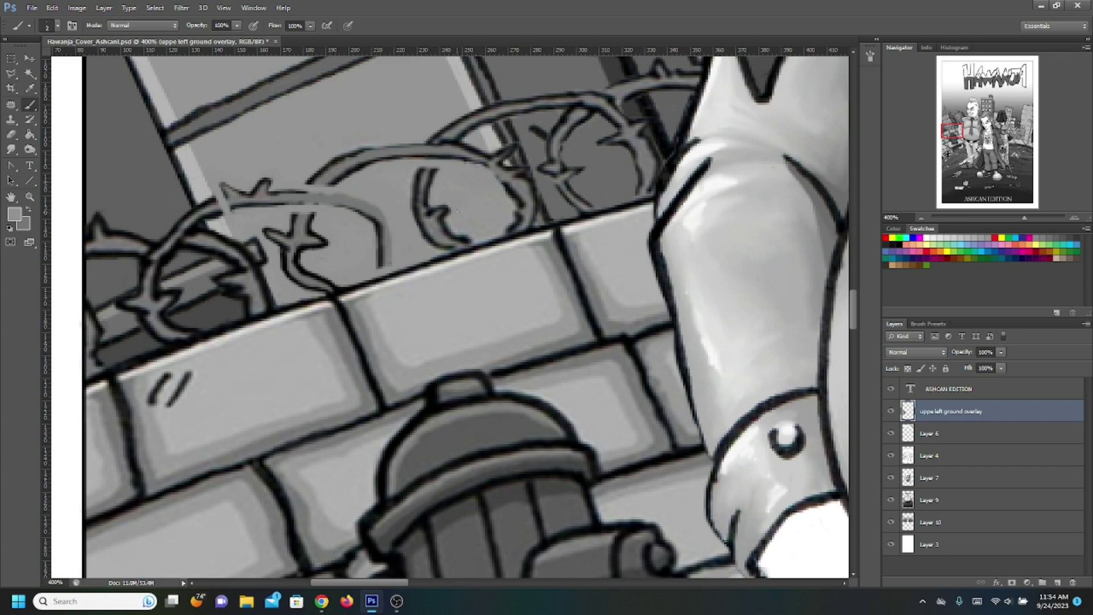
mouse_move(451, 231)
mouse_down()
mouse_move(438, 219)
mouse_move(462, 238)
mouse_up()
Sample light gray #b4b4b4 from the building's edge strip and redraw the left coil's top wire and thorns with black outlines.
click(14, 213)
drag(302, 376, 224, 371)
click(508, 238)
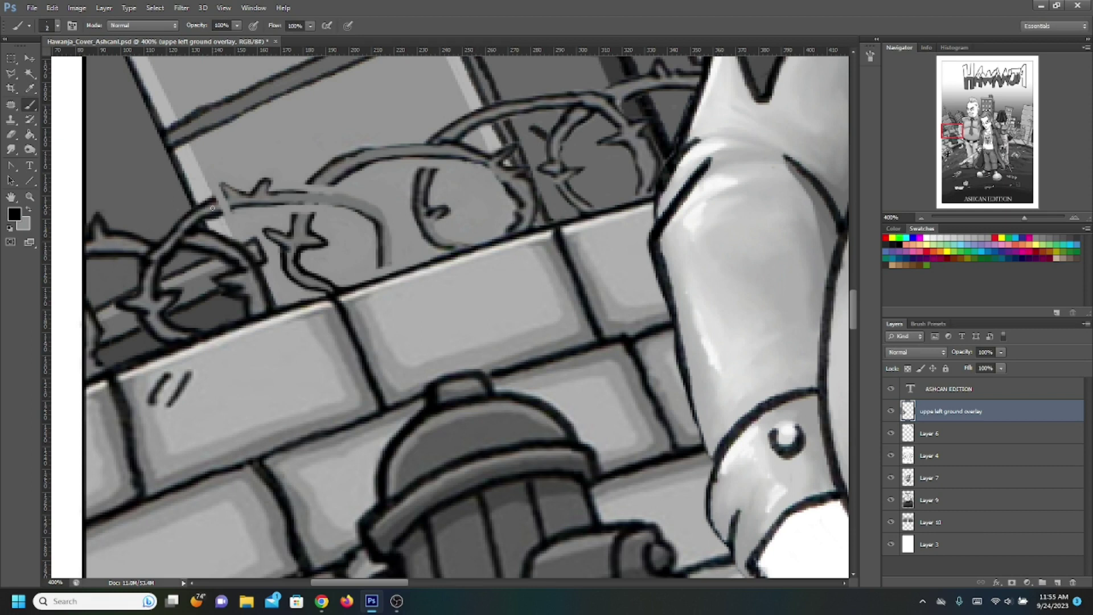
click(1074, 216)
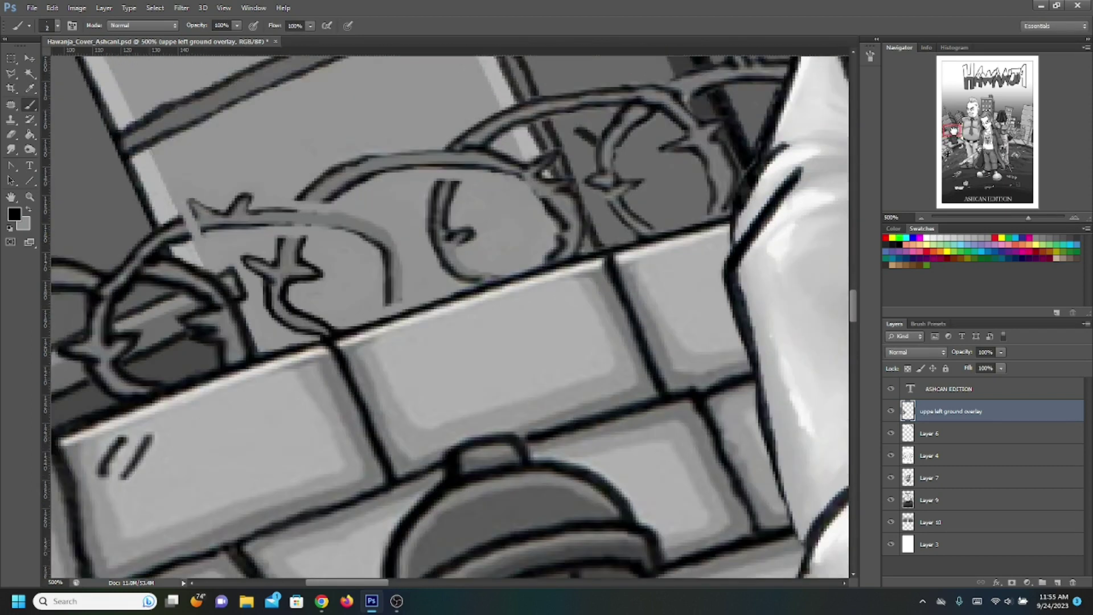
drag(261, 230, 299, 216)
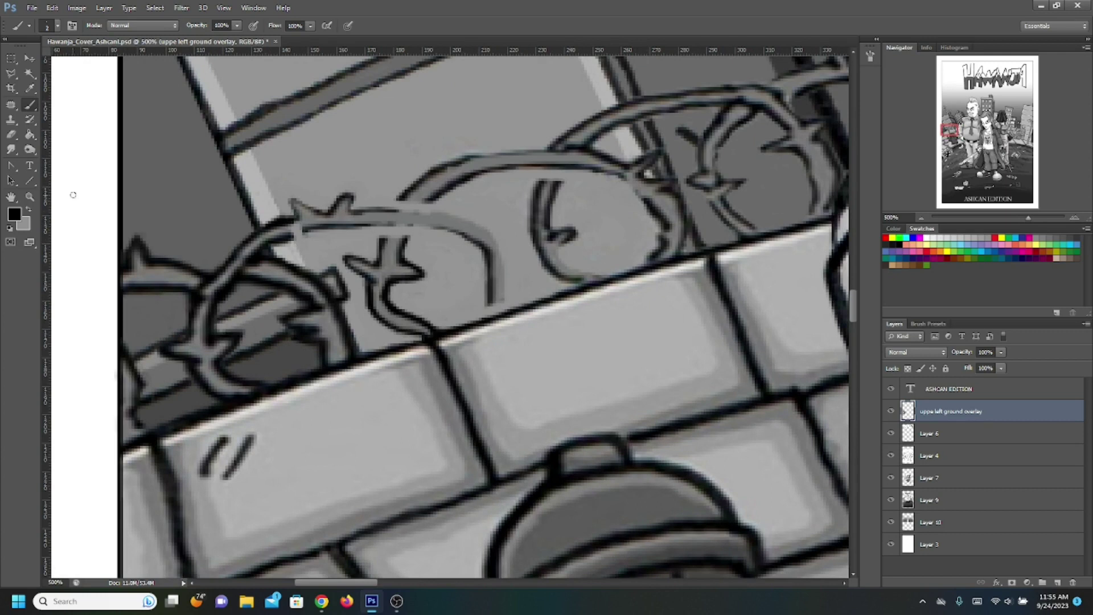
click(28, 209)
click(14, 213)
click(259, 195)
key(Return)
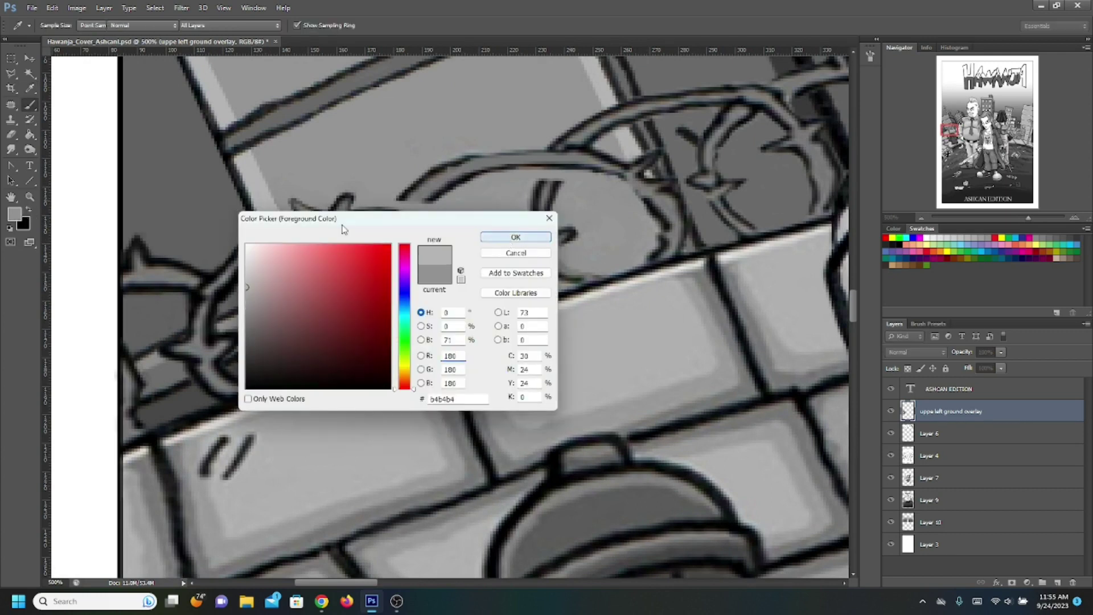
mouse_move(275, 216)
mouse_down()
mouse_move(292, 251)
mouse_move(264, 220)
mouse_move(295, 218)
mouse_move(289, 203)
mouse_move(394, 200)
mouse_move(386, 230)
mouse_move(328, 229)
mouse_move(448, 230)
mouse_up()
drag(344, 208, 490, 230)
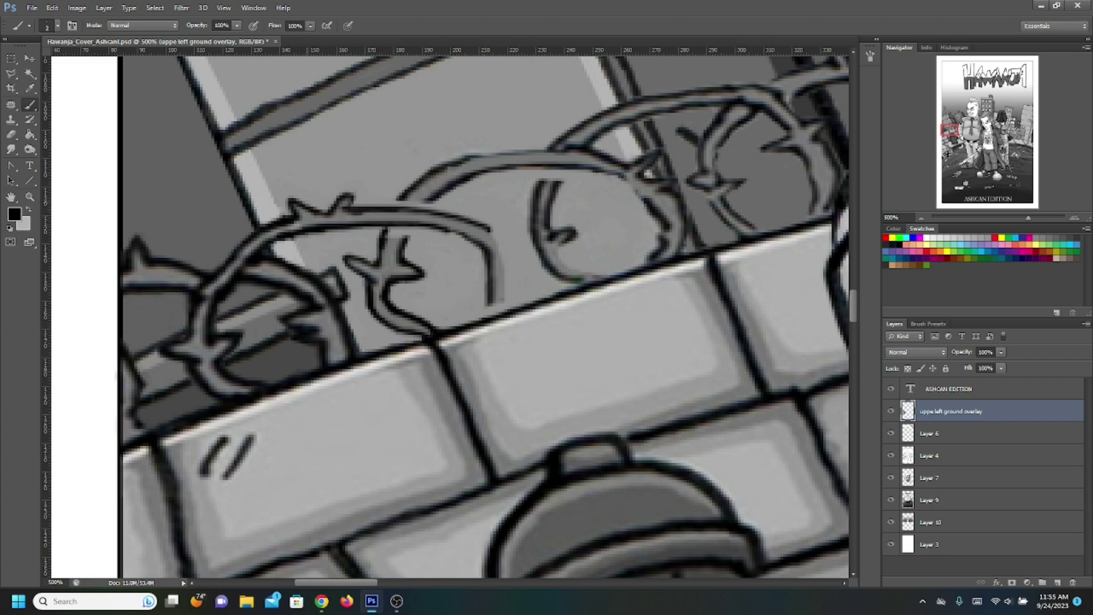
Sample wire gray #787979 and fill the left coil's wire below its top thorns and along its left crossing.
click(28, 210)
click(15, 213)
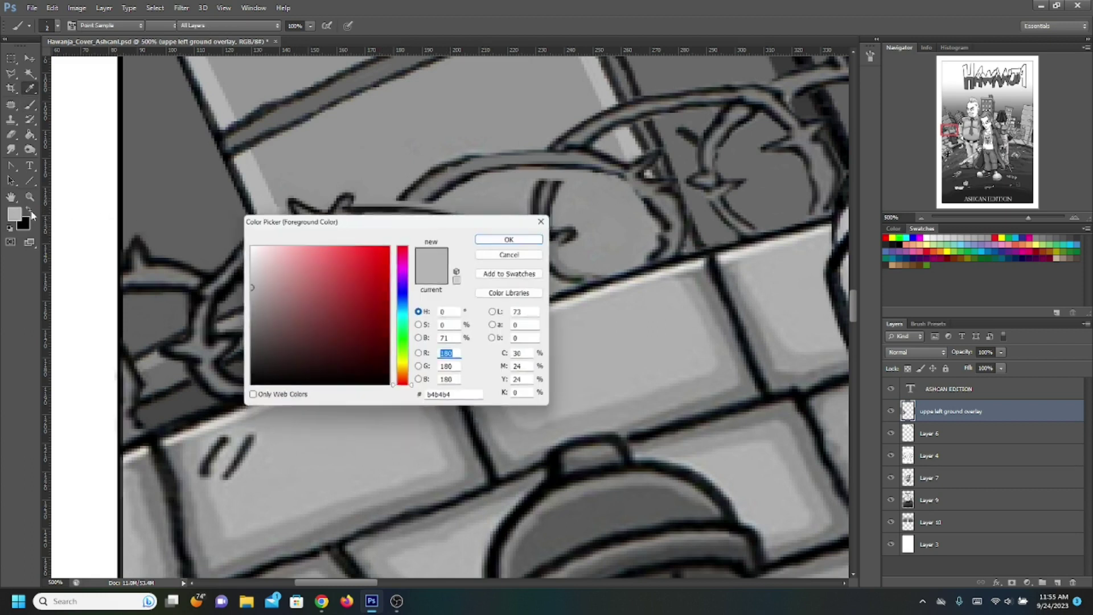
click(425, 186)
click(516, 237)
mouse_move(338, 211)
mouse_down()
mouse_move(363, 215)
mouse_move(276, 227)
mouse_move(323, 223)
mouse_up()
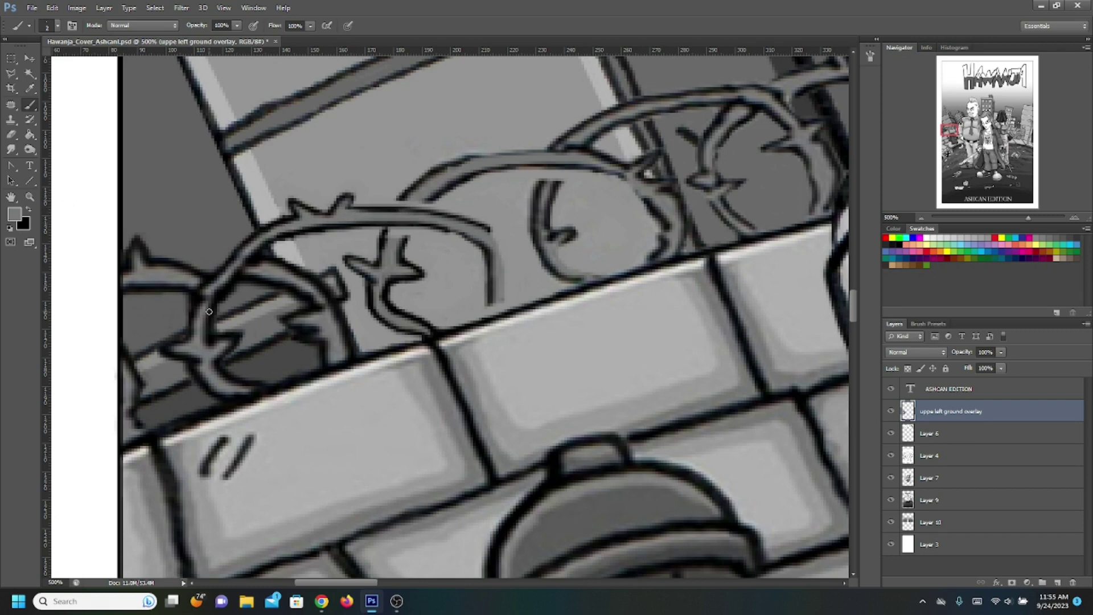
mouse_move(203, 291)
mouse_down()
mouse_move(203, 304)
mouse_move(224, 275)
mouse_move(267, 267)
mouse_up()
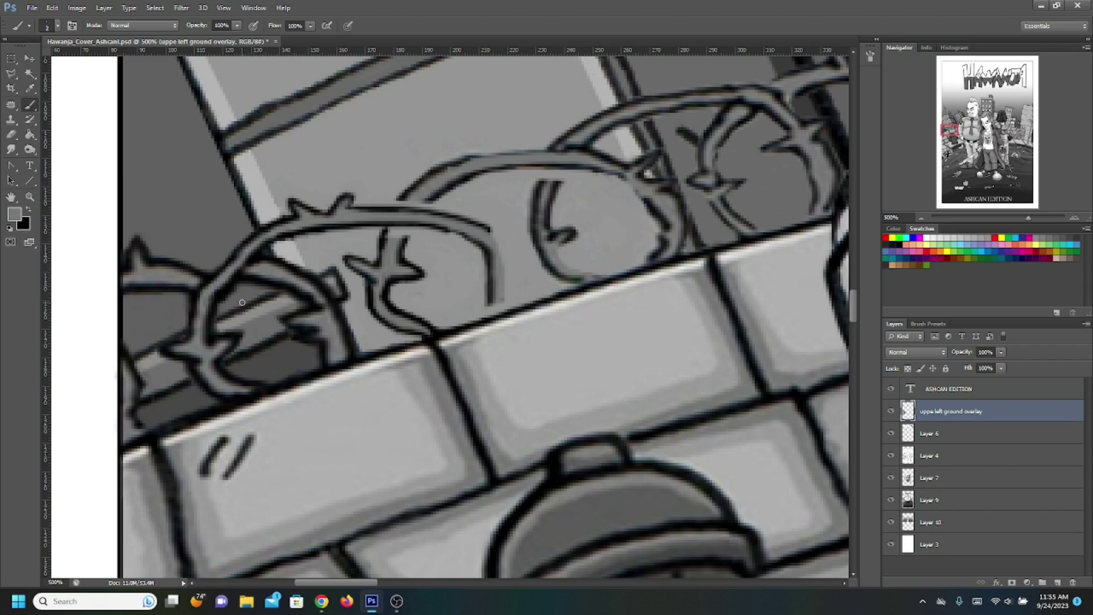
Sample the building's gray #959595, paint out the thorn on the left coil's right side, and cover the far-left wire's upper outline.
click(28, 209)
click(28, 210)
click(15, 214)
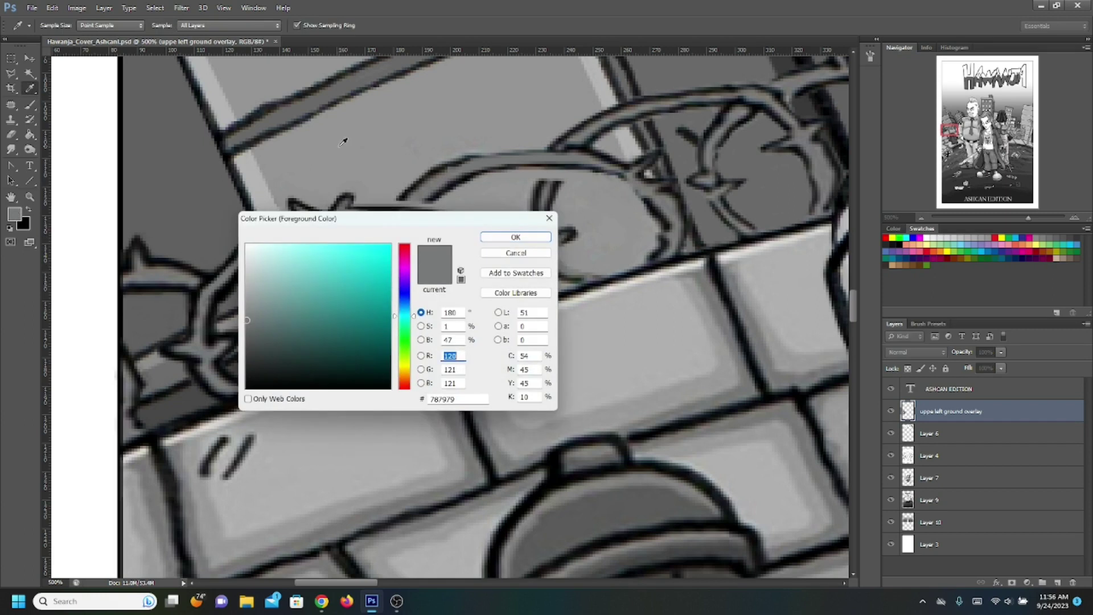
key(Return)
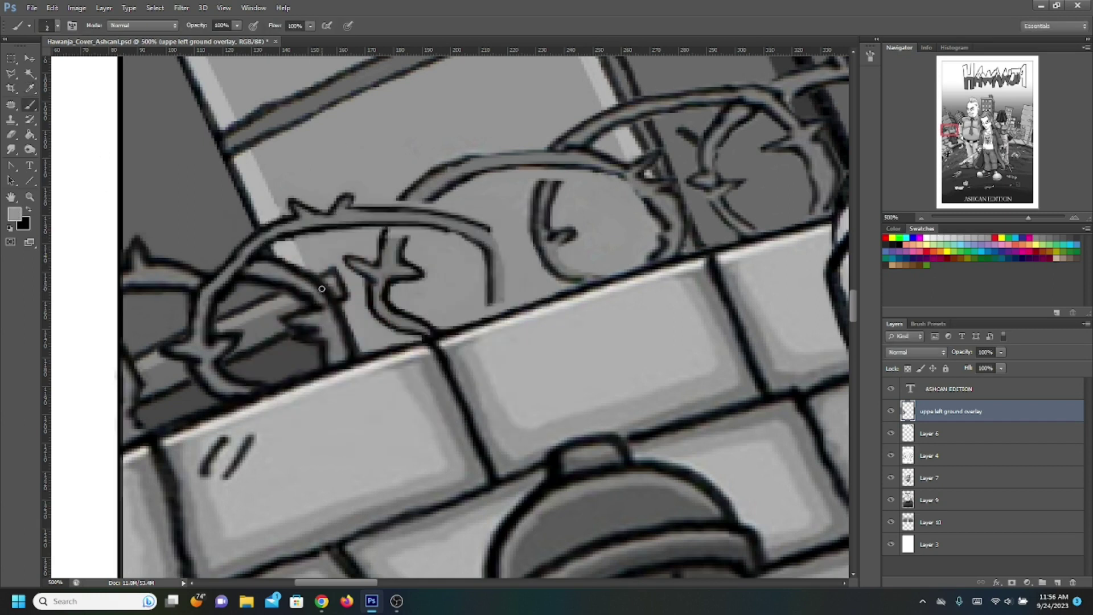
mouse_move(329, 269)
mouse_down()
mouse_move(358, 350)
mouse_move(340, 333)
mouse_up()
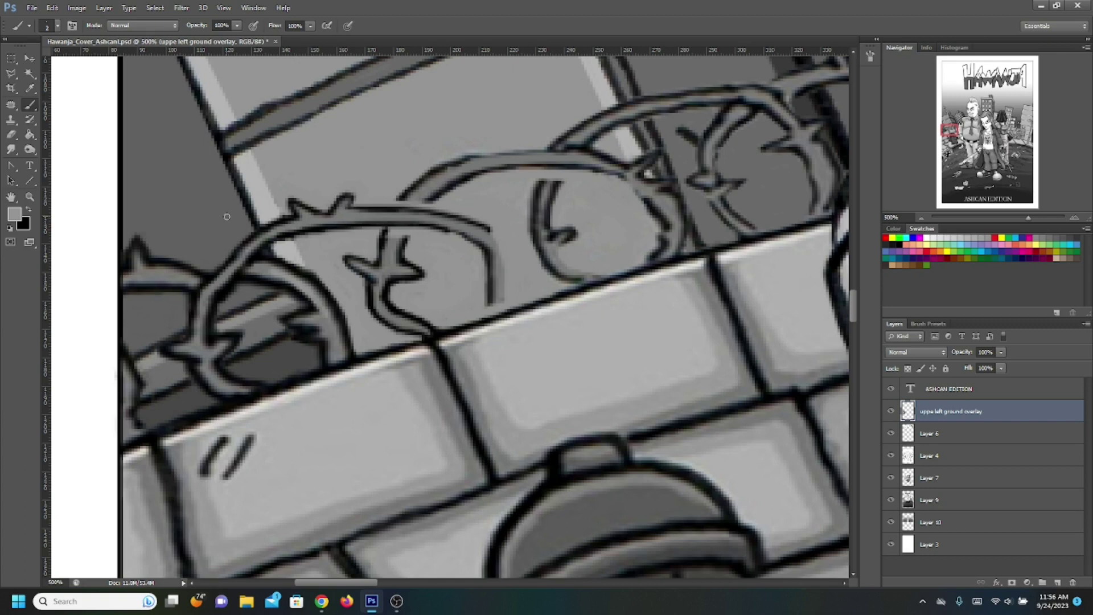
mouse_move(189, 259)
mouse_down()
mouse_move(272, 271)
mouse_move(173, 261)
mouse_move(248, 267)
mouse_up()
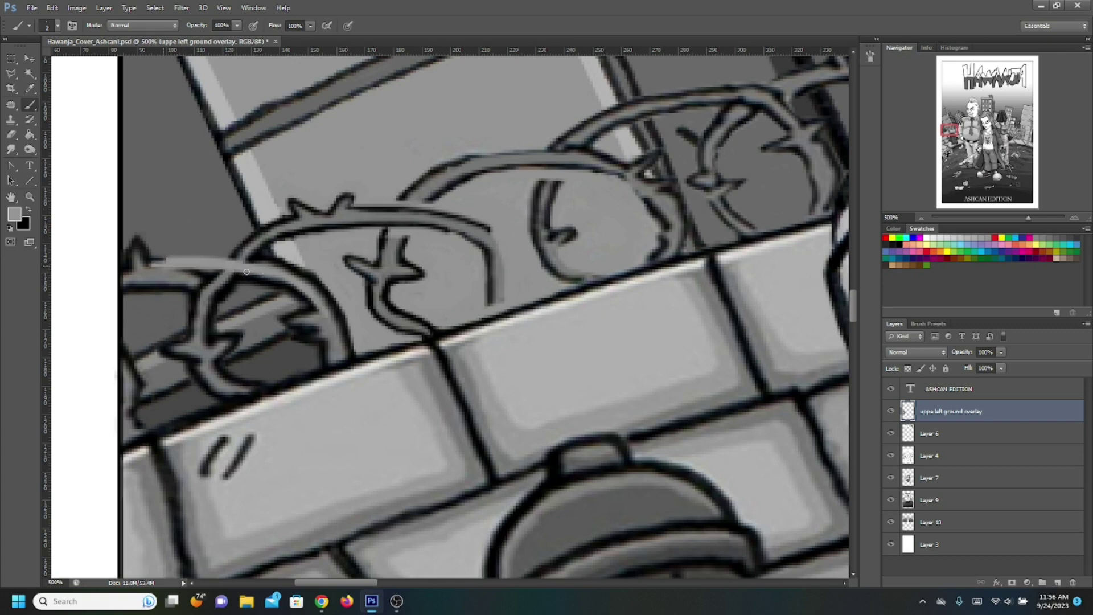
Sample the dark background gray #616161 and paint out the far-left wire's lower outline and most of its thorn.
click(29, 210)
click(14, 214)
click(195, 218)
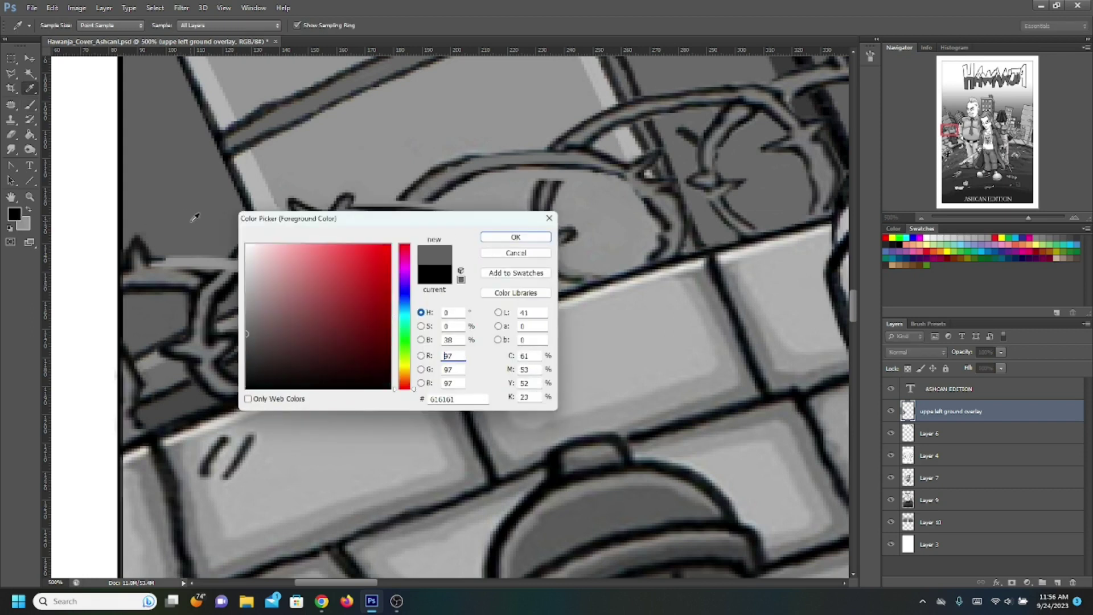
click(507, 239)
mouse_move(188, 292)
mouse_down()
mouse_move(205, 276)
mouse_move(185, 318)
mouse_move(193, 283)
mouse_move(143, 293)
mouse_move(170, 286)
mouse_up()
key(ctrl+z)
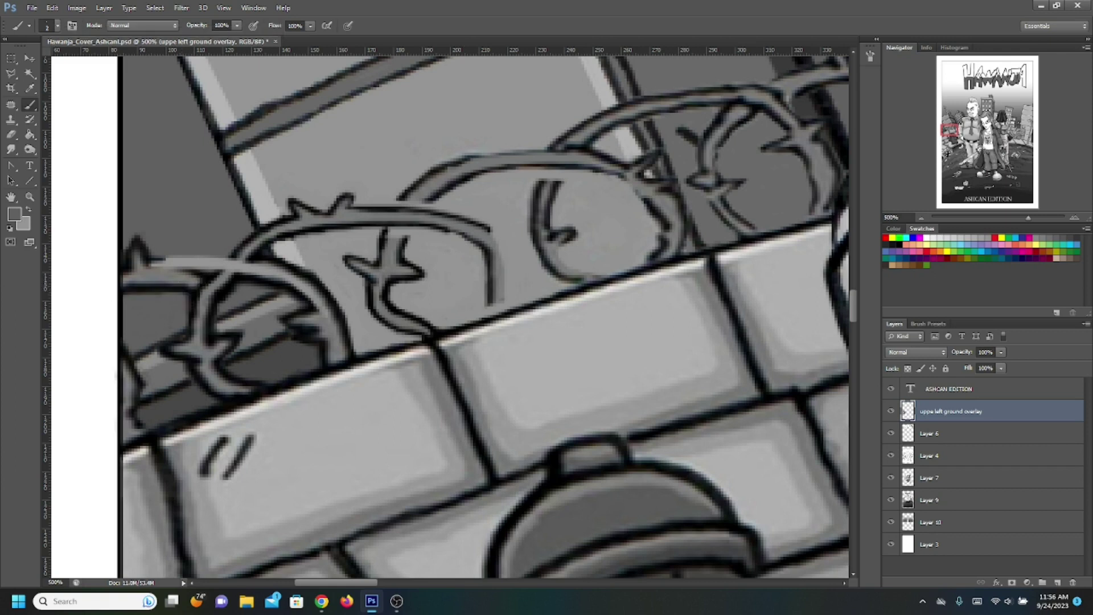
key(alt+Tab)
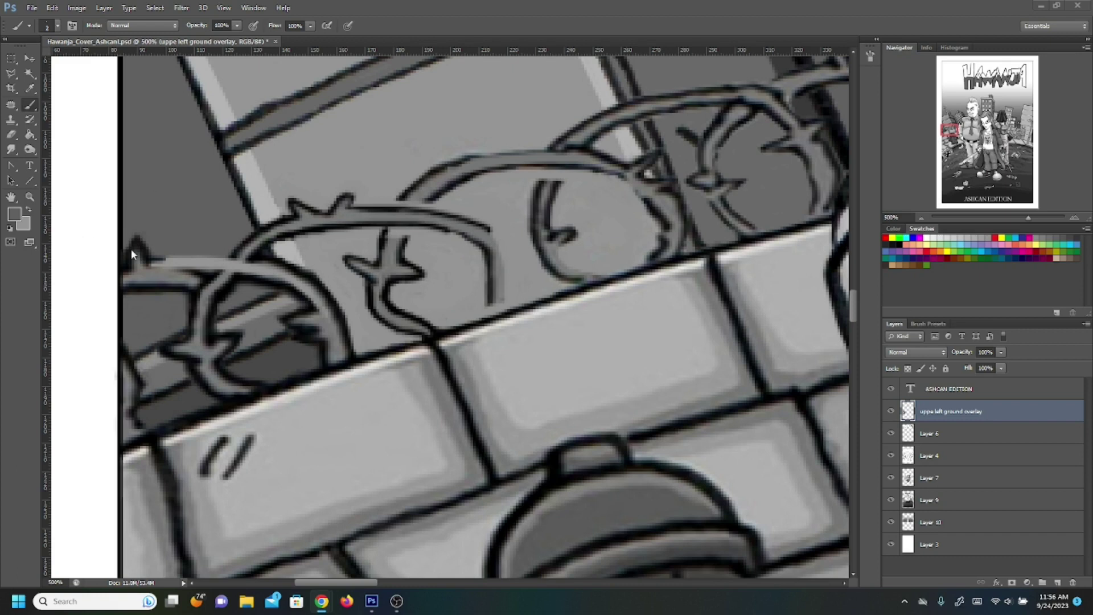
click(15, 214)
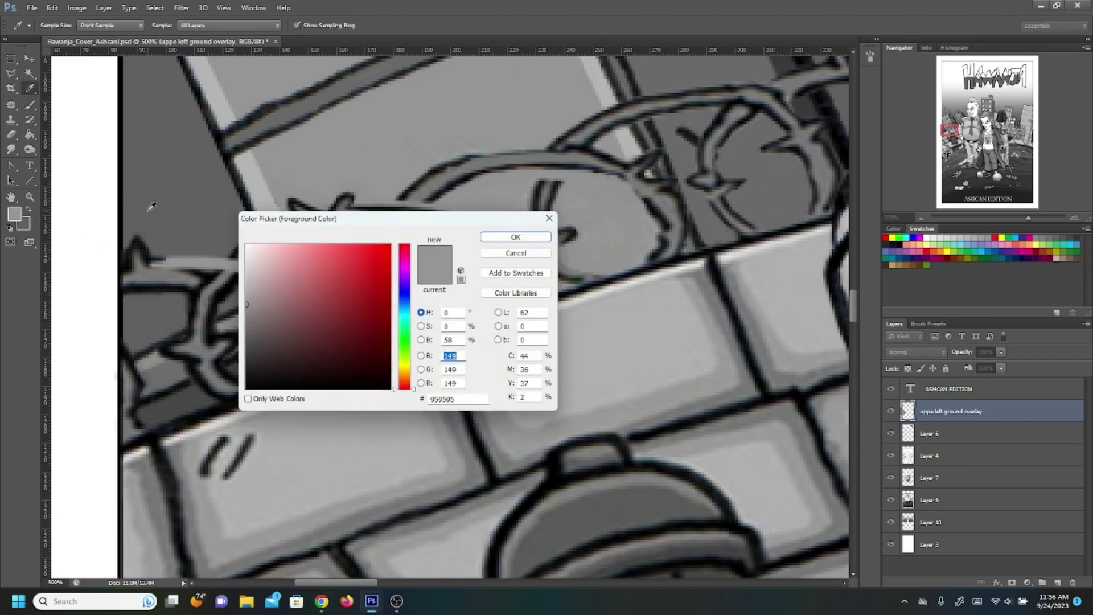
click(516, 238)
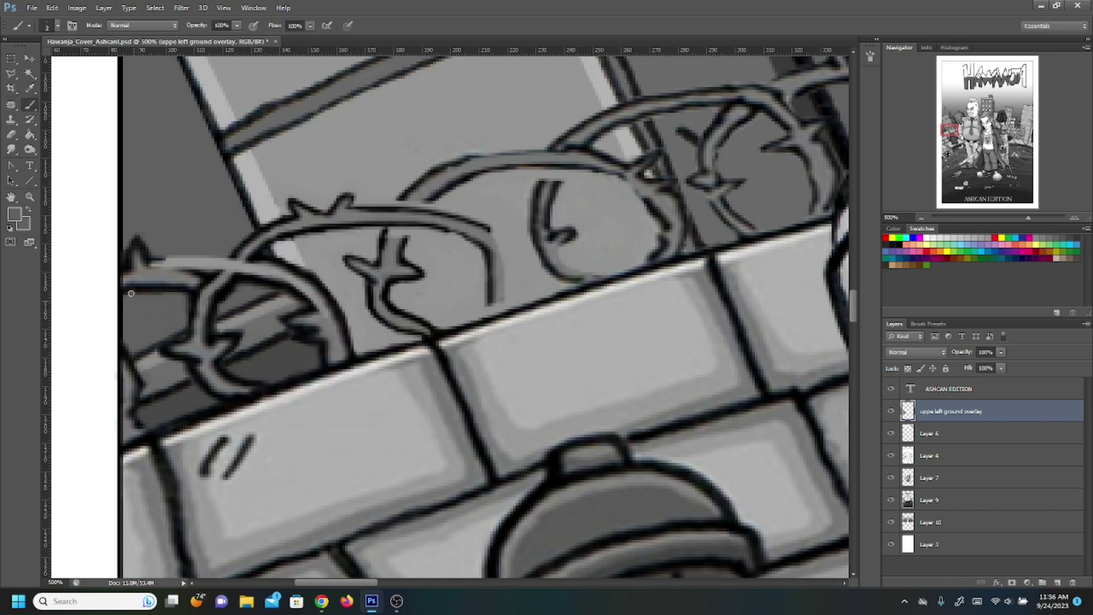
drag(136, 286, 179, 280)
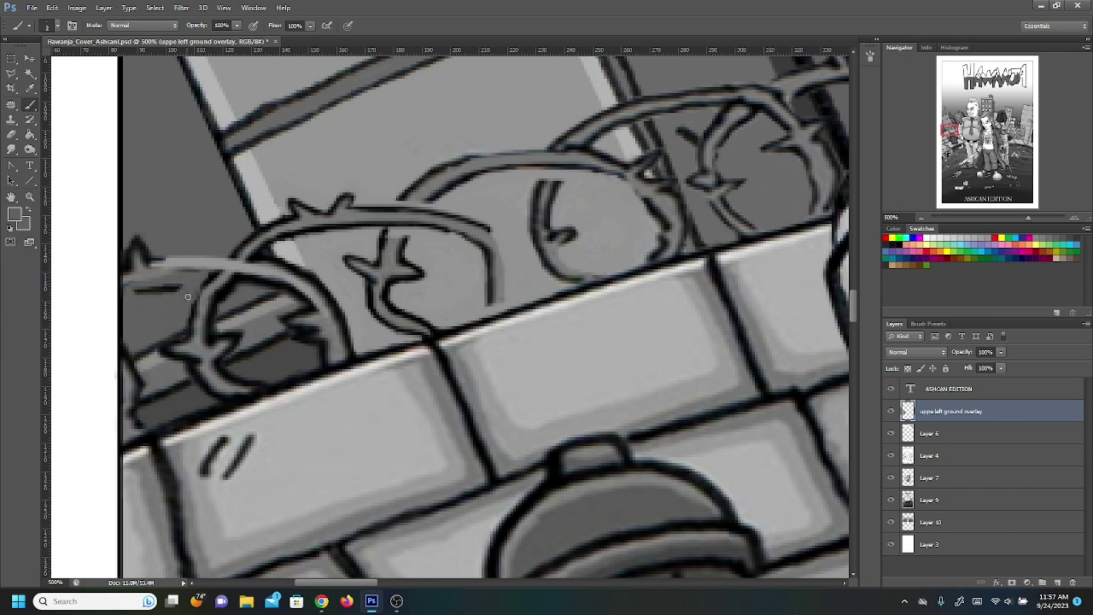
mouse_move(185, 291)
mouse_down()
mouse_move(134, 292)
mouse_move(191, 276)
mouse_move(134, 290)
mouse_move(127, 264)
mouse_move(129, 289)
mouse_move(132, 234)
mouse_move(160, 254)
mouse_move(143, 283)
mouse_move(132, 279)
mouse_move(170, 277)
mouse_up()
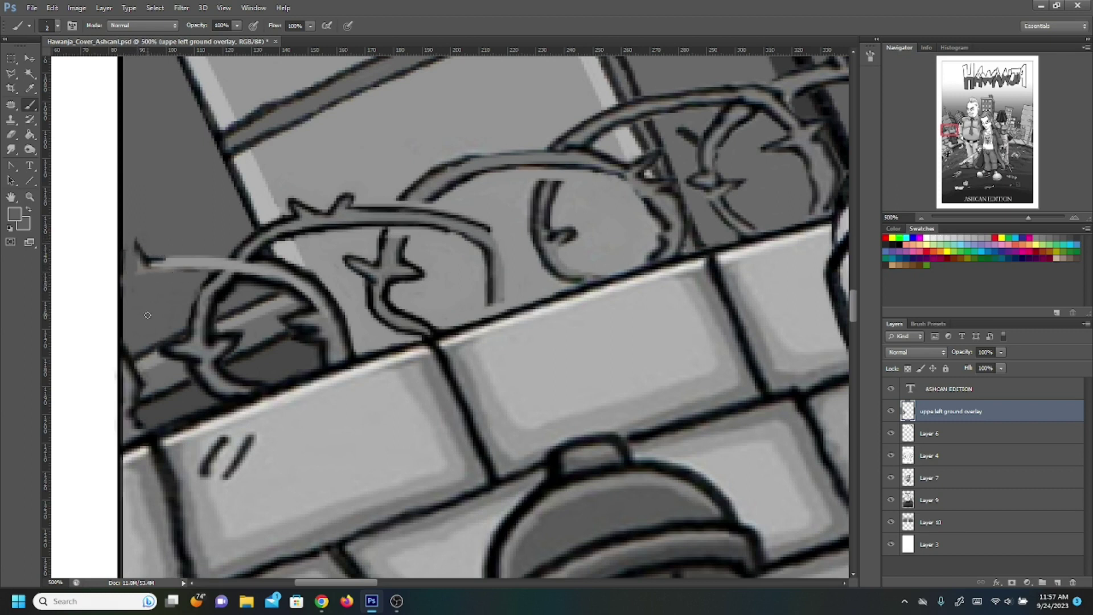
Cover the building details inside the left coil with the dark background gray, up to the wire's inner outline.
mouse_move(233, 363)
mouse_down()
mouse_move(244, 347)
mouse_move(232, 365)
mouse_move(259, 378)
mouse_move(255, 353)
mouse_move(268, 358)
mouse_move(288, 334)
mouse_move(312, 347)
mouse_move(313, 363)
mouse_move(268, 377)
mouse_move(302, 350)
mouse_move(309, 364)
mouse_up()
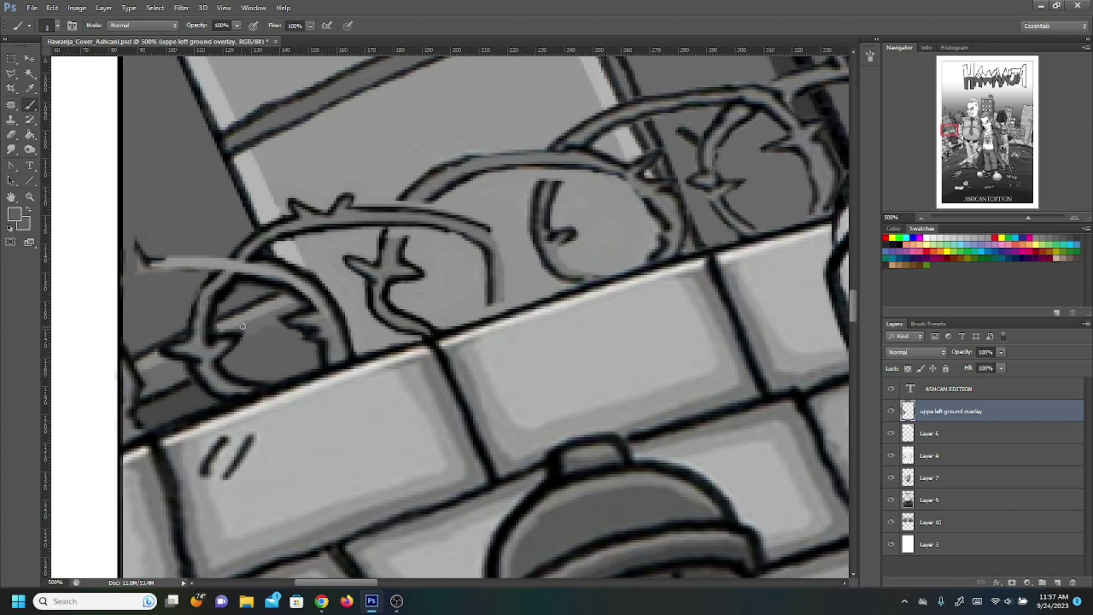
mouse_move(219, 328)
mouse_down()
mouse_move(220, 306)
mouse_move(247, 285)
mouse_move(296, 302)
mouse_move(279, 327)
mouse_move(222, 316)
mouse_move(262, 326)
mouse_move(241, 328)
mouse_up()
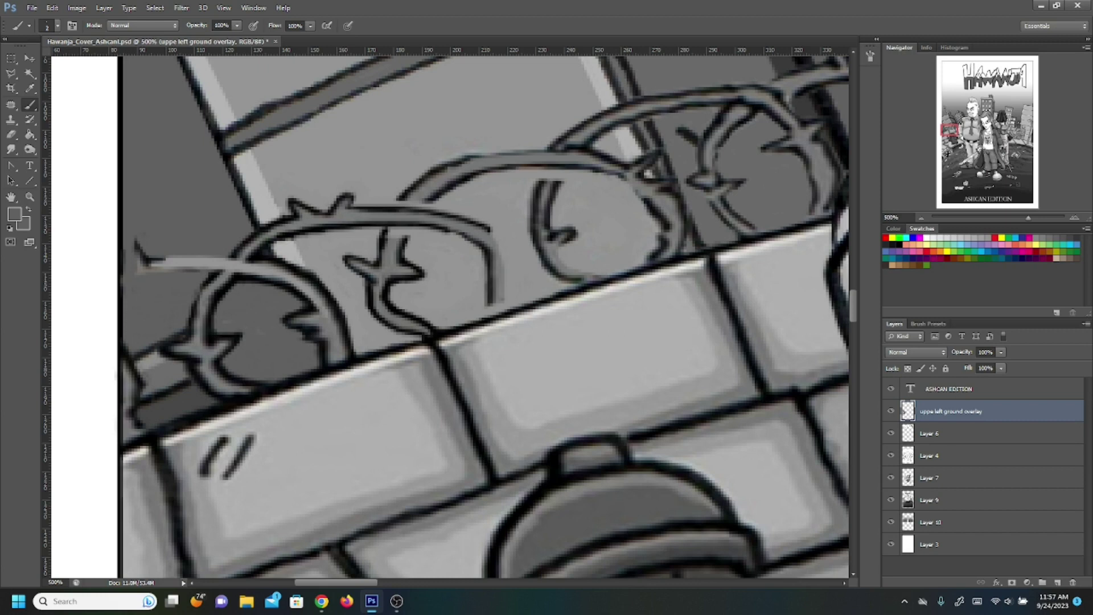
Switch to the YouTube video "MAGA vs. Butt Plugs" and watch its first part, pausing, rewinding and resuming playback.
key(alt+Tab)
key(alt+Tab)
key(alt+Tab)
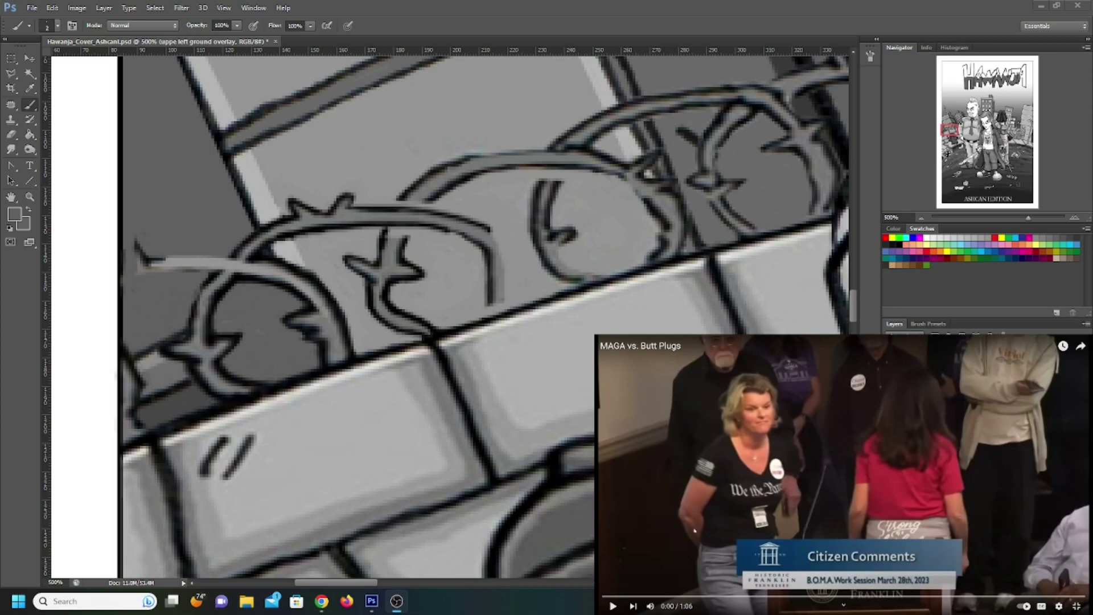
click(613, 606)
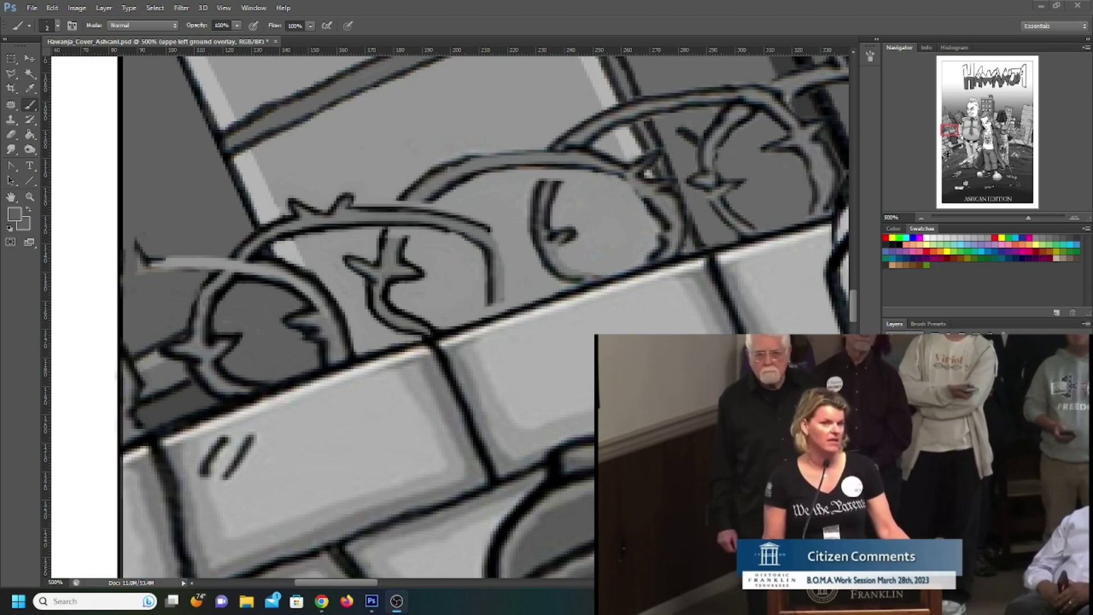
mouse_move(777, 601)
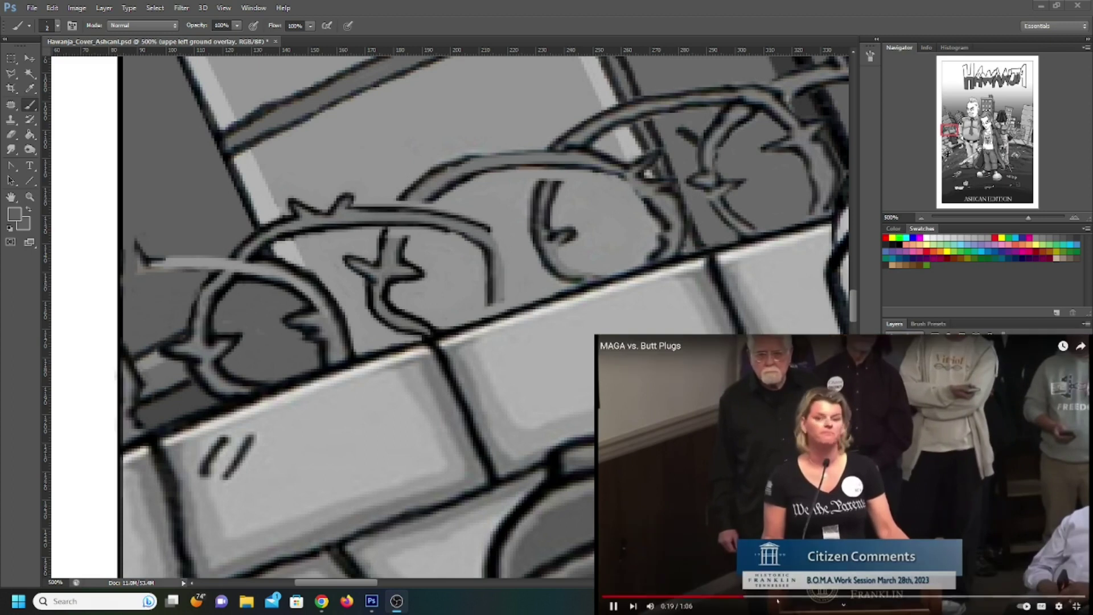
click(614, 606)
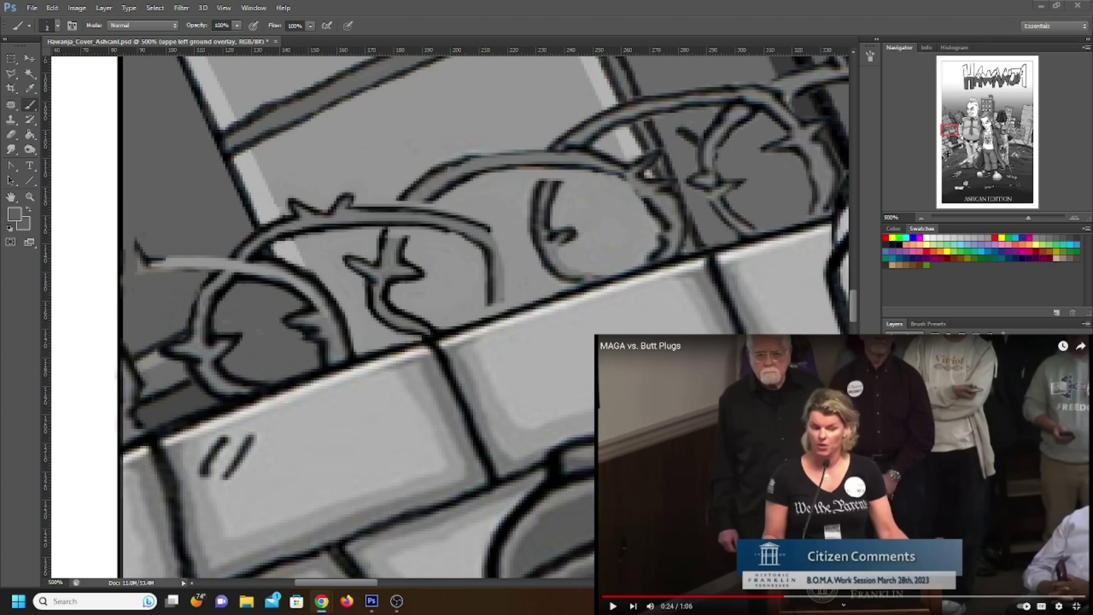
click(707, 596)
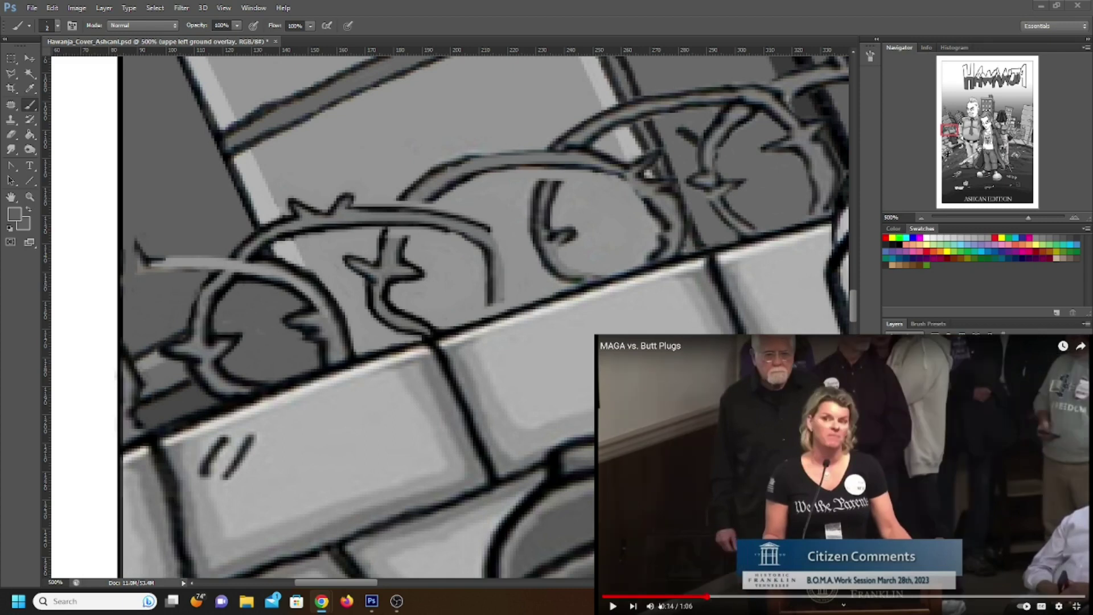
click(614, 605)
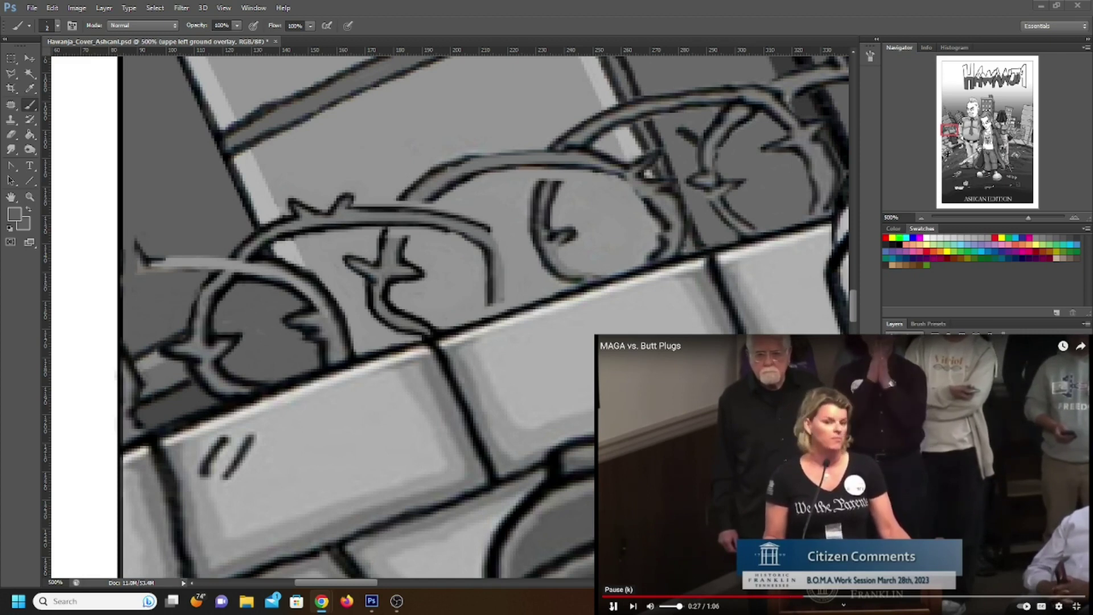
Erase the leftover thorn and the ragged end of the far-left wire near the artwork's left edge.
click(16, 139)
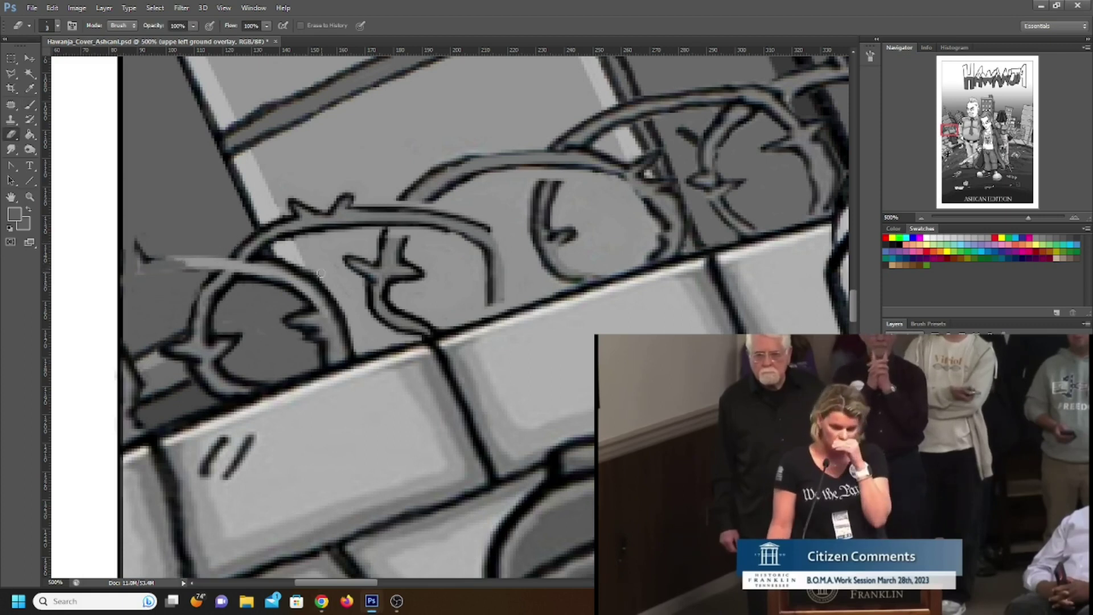
mouse_move(146, 275)
mouse_down()
mouse_move(137, 251)
mouse_move(159, 262)
mouse_up()
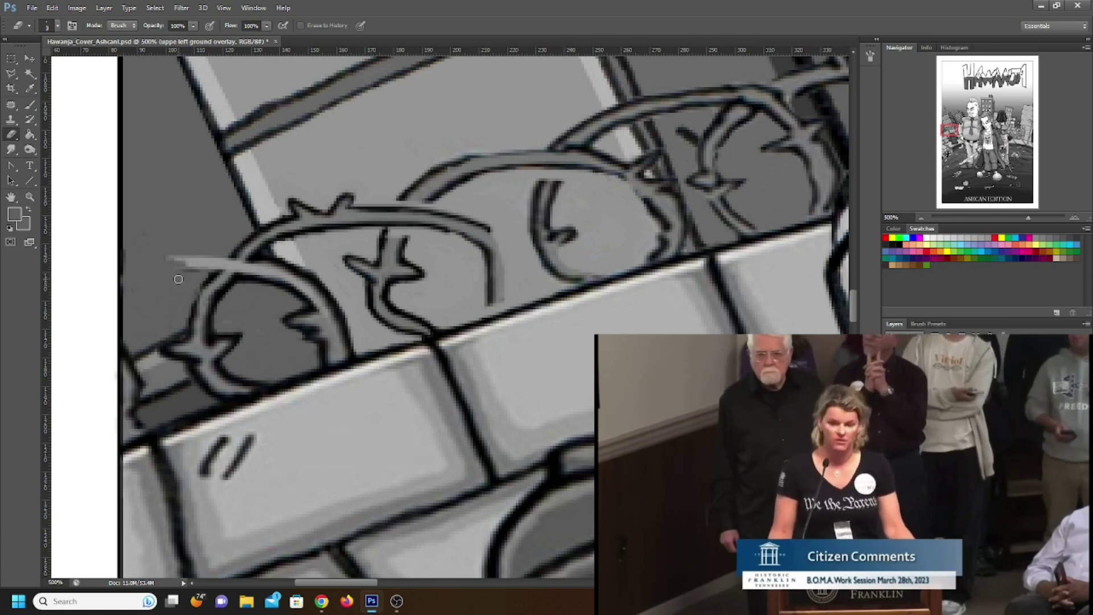
Watch the rest of the YouTube video to its end and cancel autoplay of the next one.
mouse_move(711, 580)
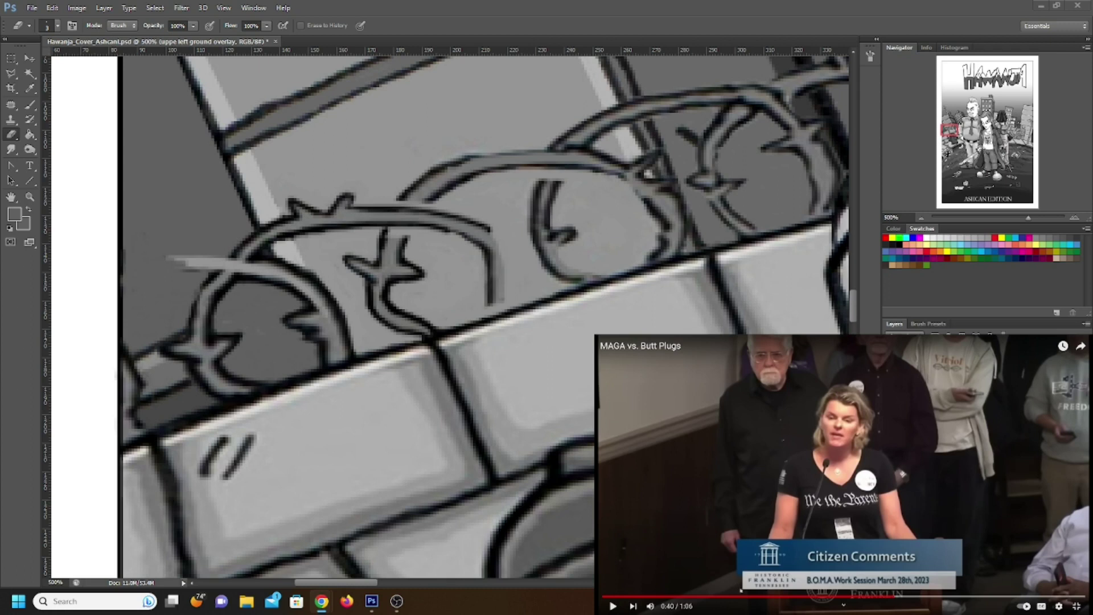
click(612, 607)
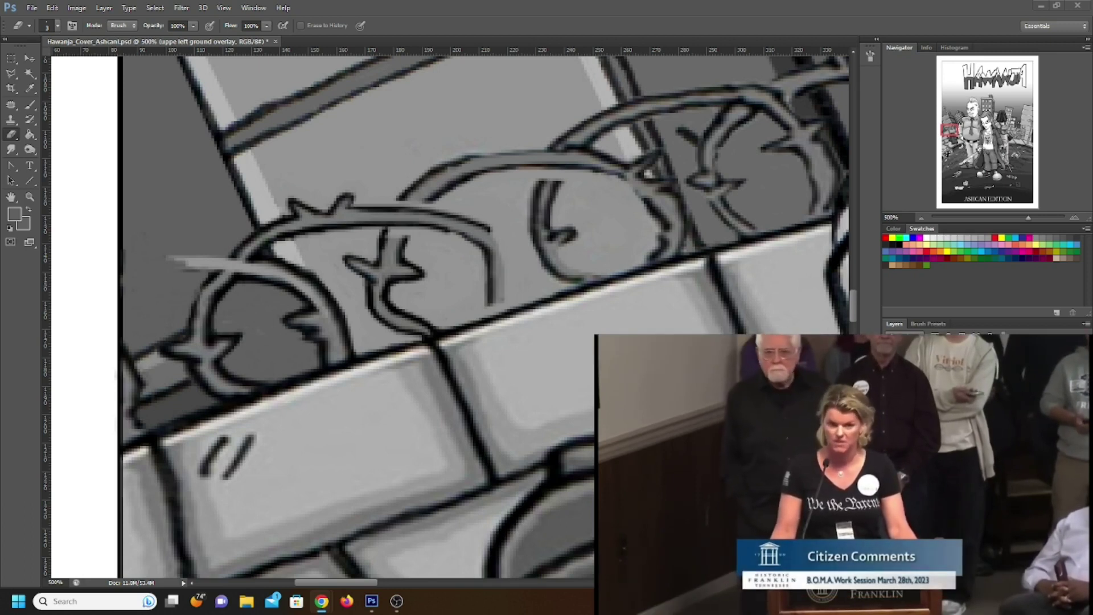
click(694, 578)
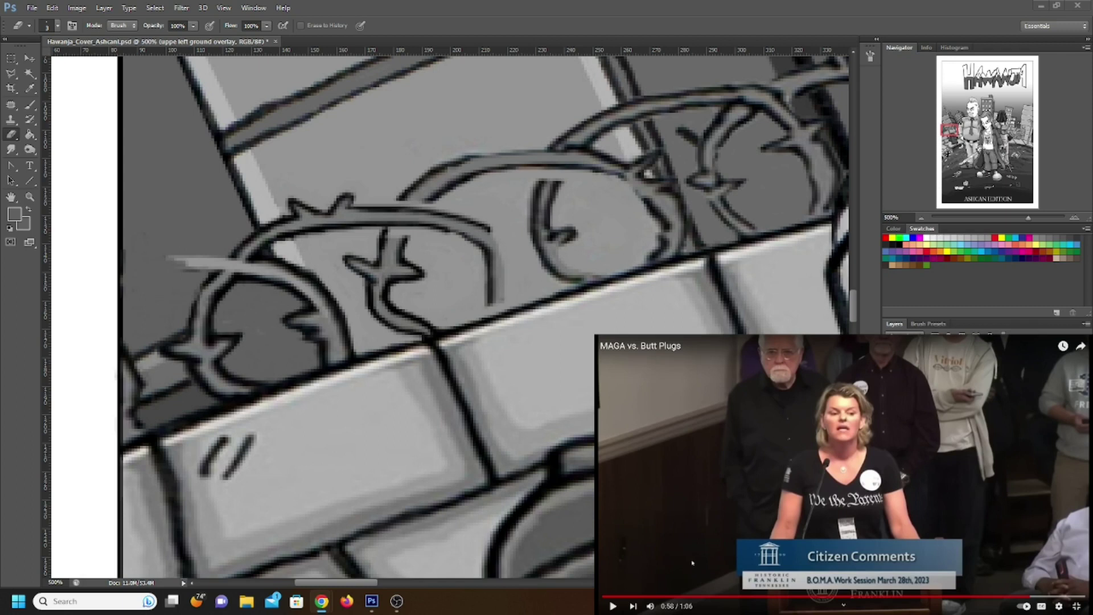
click(693, 562)
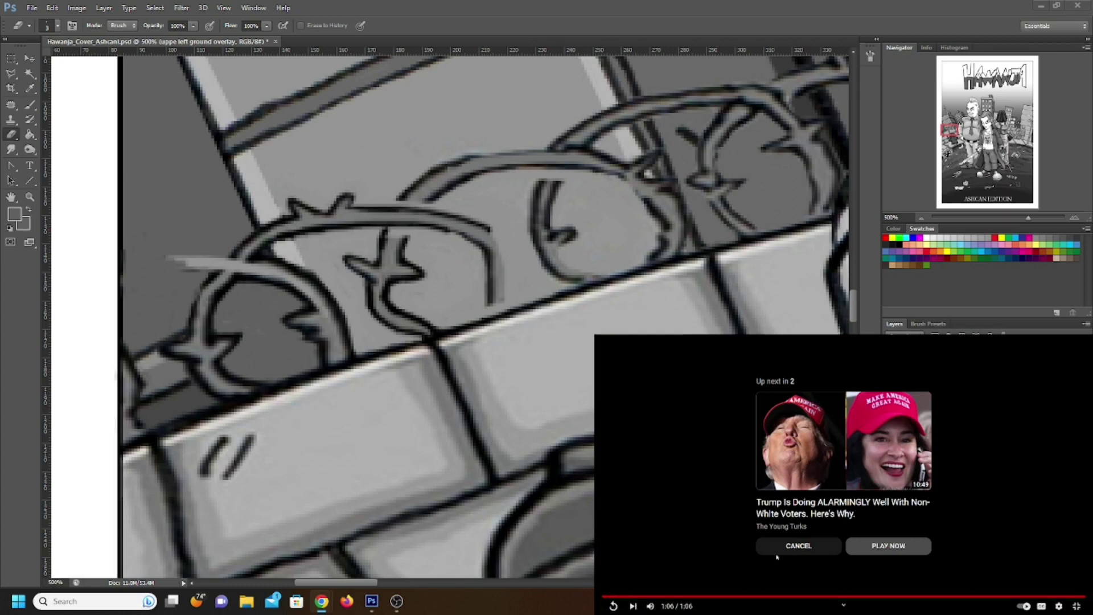
click(778, 550)
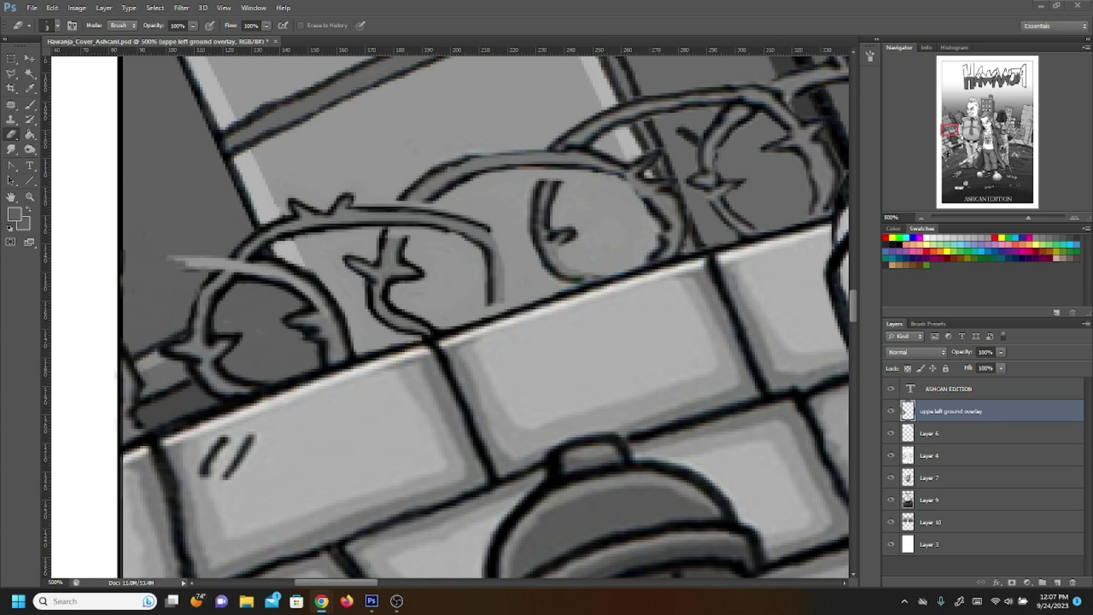
Sample gray #959595 and repaint the far-left wire with the brush, extending it to the artwork's left edge.
click(16, 214)
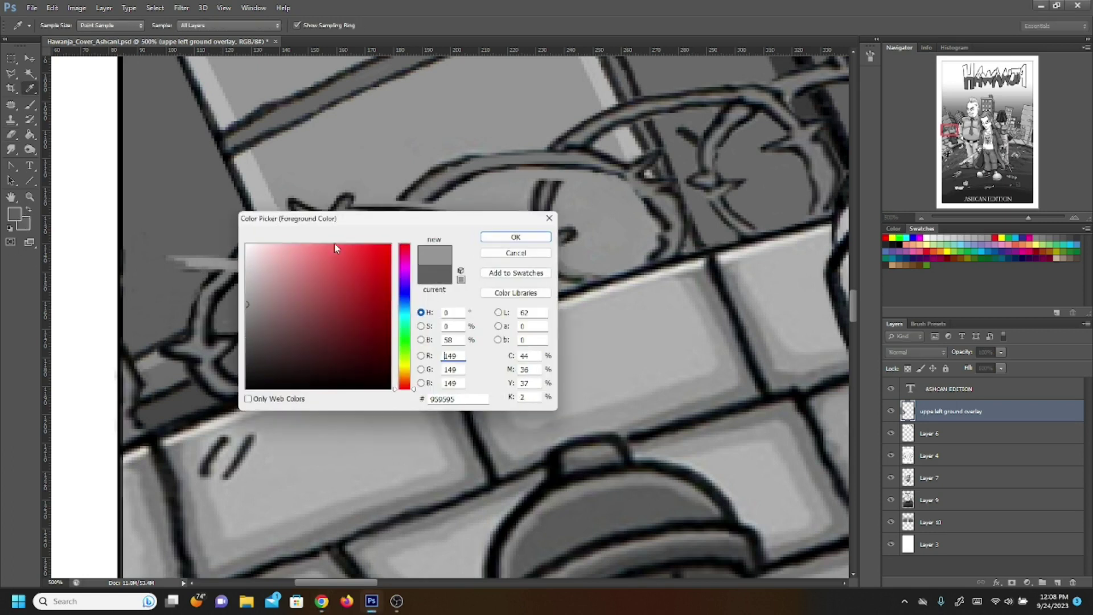
click(507, 238)
key(e)
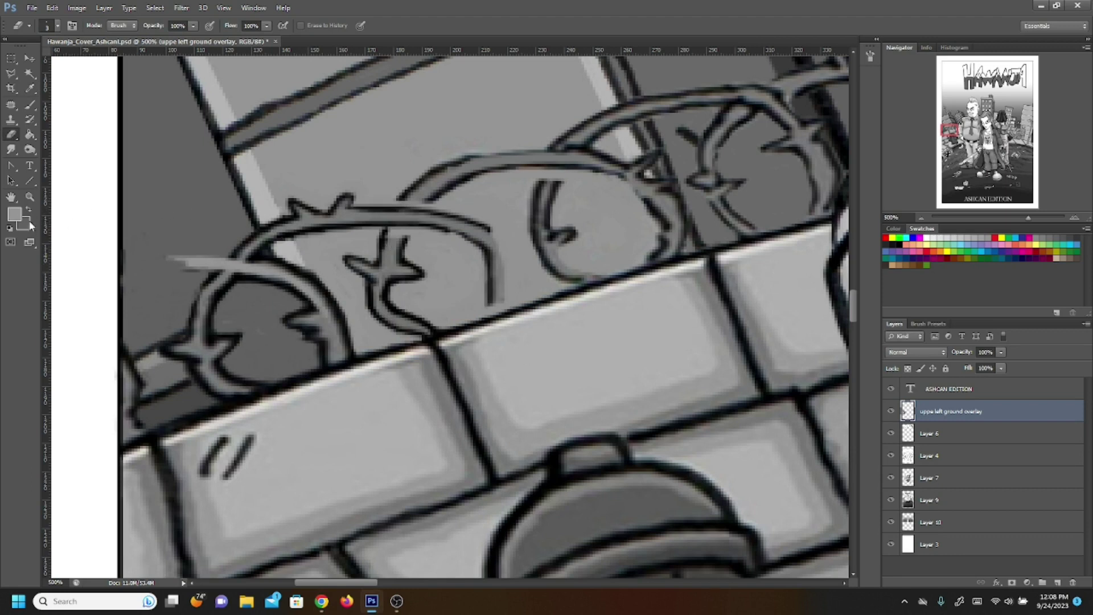
key(b)
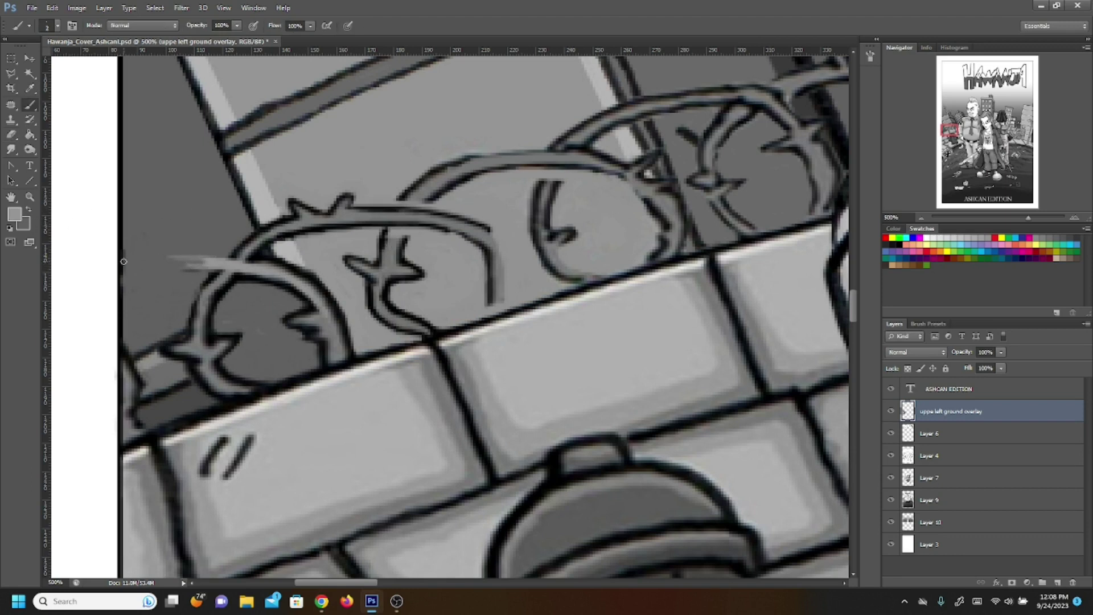
mouse_move(128, 266)
mouse_down()
mouse_move(204, 268)
mouse_move(130, 266)
mouse_up()
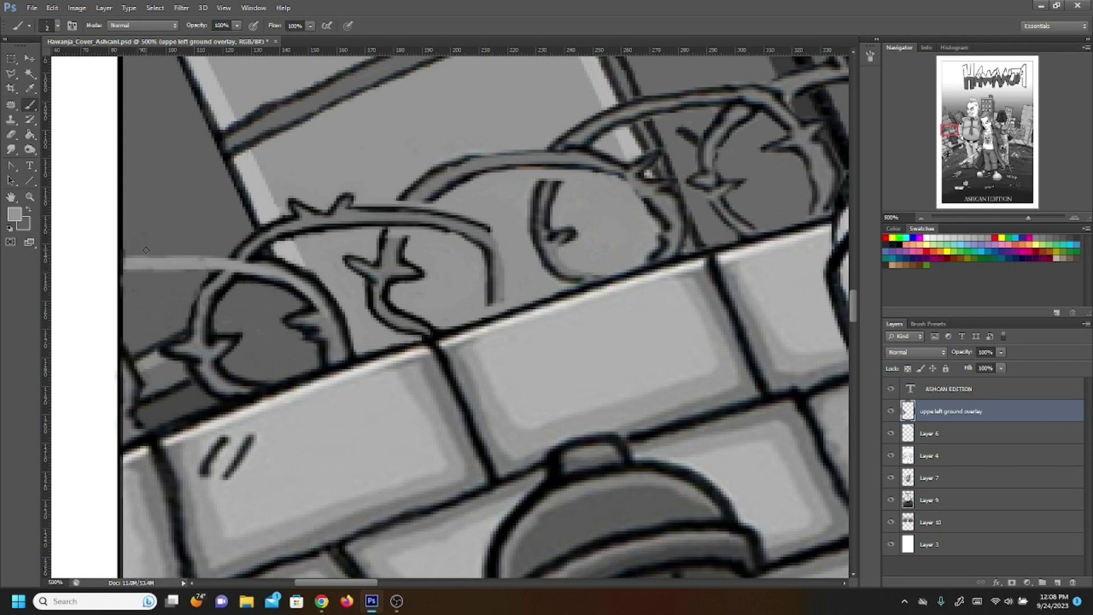
Sample black from the linework and outline the far-left wire's lower and upper edges, adding a small thorn on each.
click(14, 214)
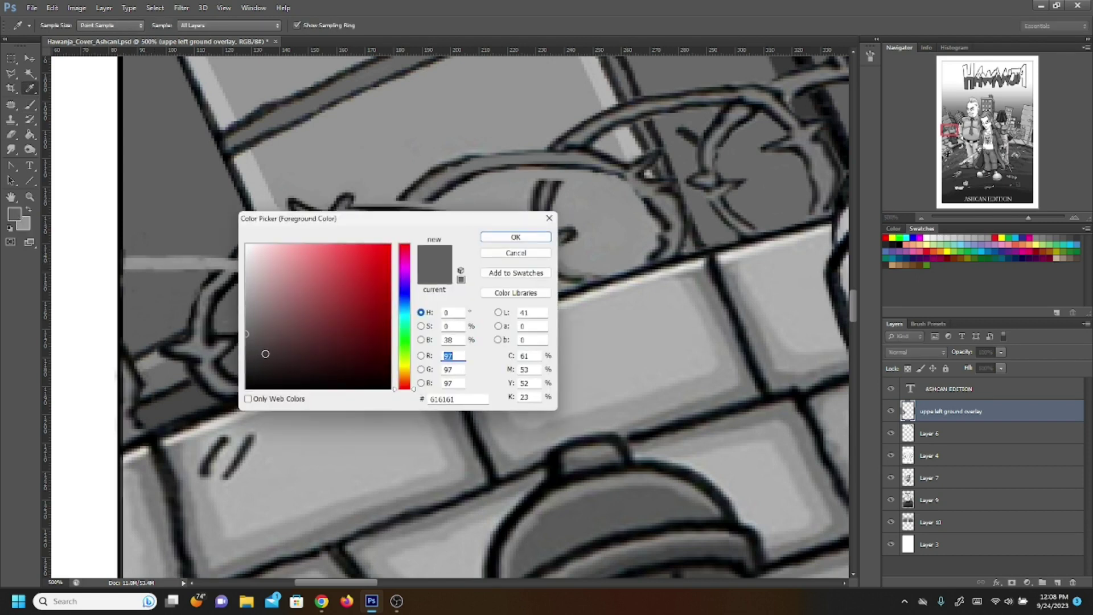
click(201, 386)
click(505, 239)
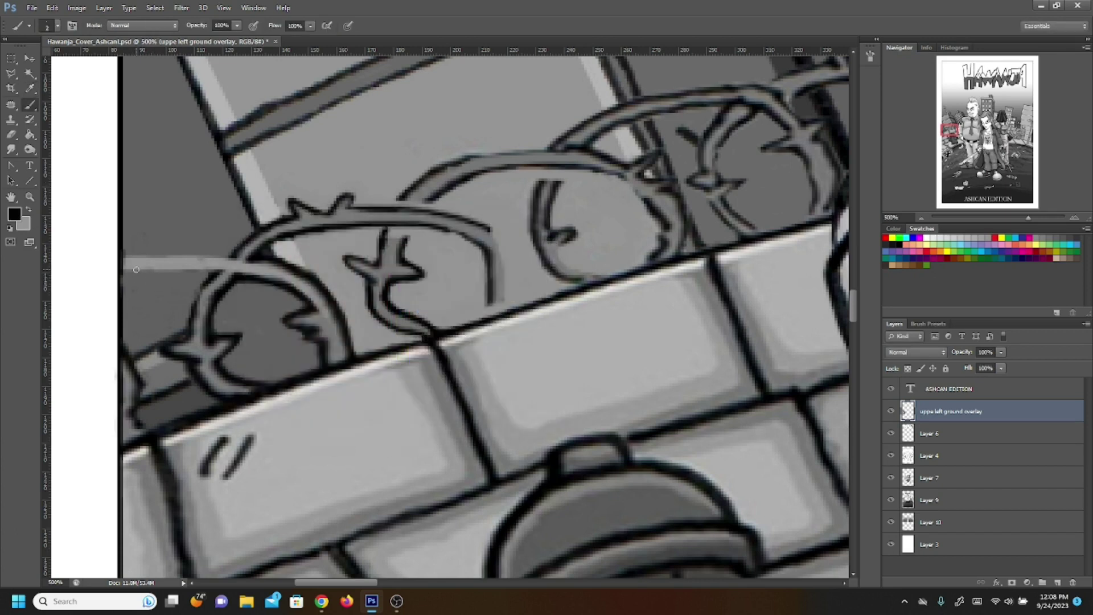
mouse_move(123, 272)
mouse_down()
mouse_move(152, 271)
mouse_move(152, 287)
mouse_move(167, 270)
mouse_move(229, 271)
mouse_up()
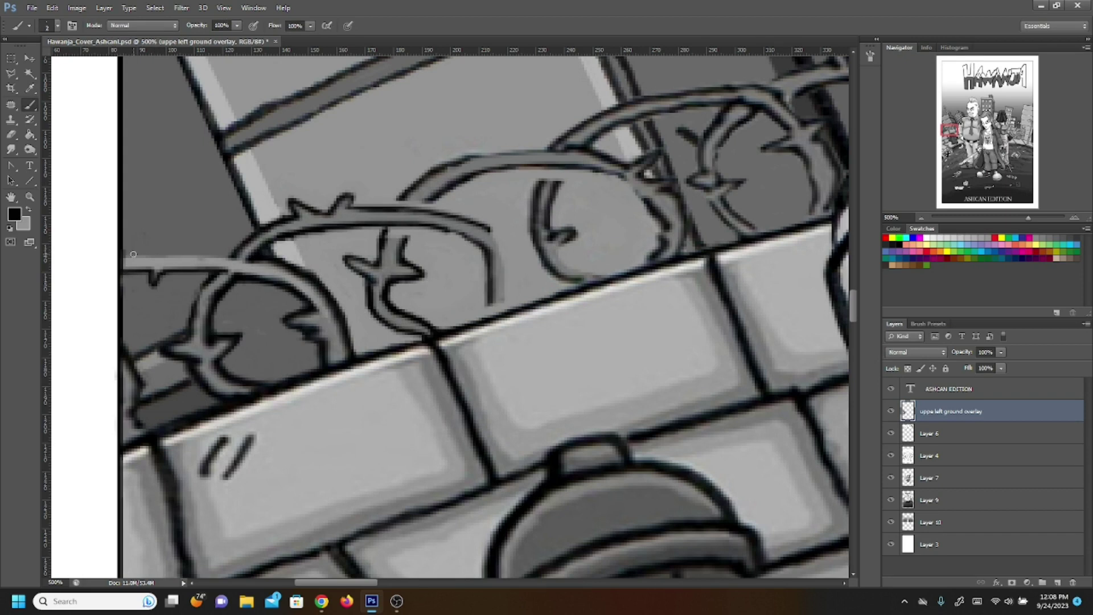
mouse_move(123, 257)
mouse_down()
mouse_move(161, 257)
mouse_move(171, 242)
mouse_move(179, 254)
mouse_move(248, 254)
mouse_up()
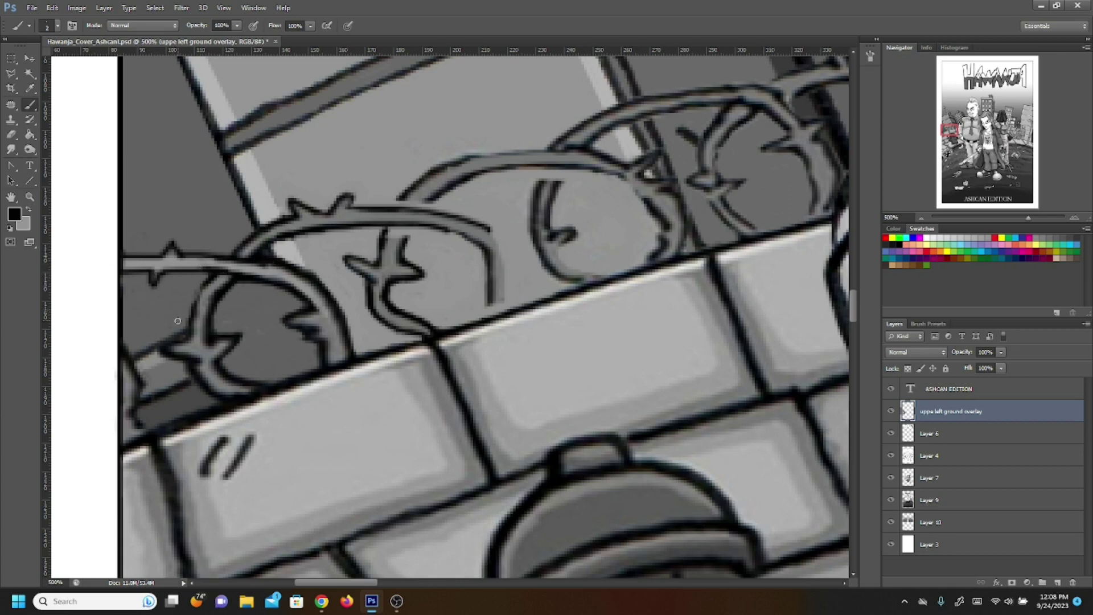
Sample the dark background gray #5F5F5F and paint over the lighter slanted strip behind the far-left coil.
click(29, 209)
click(14, 214)
click(171, 312)
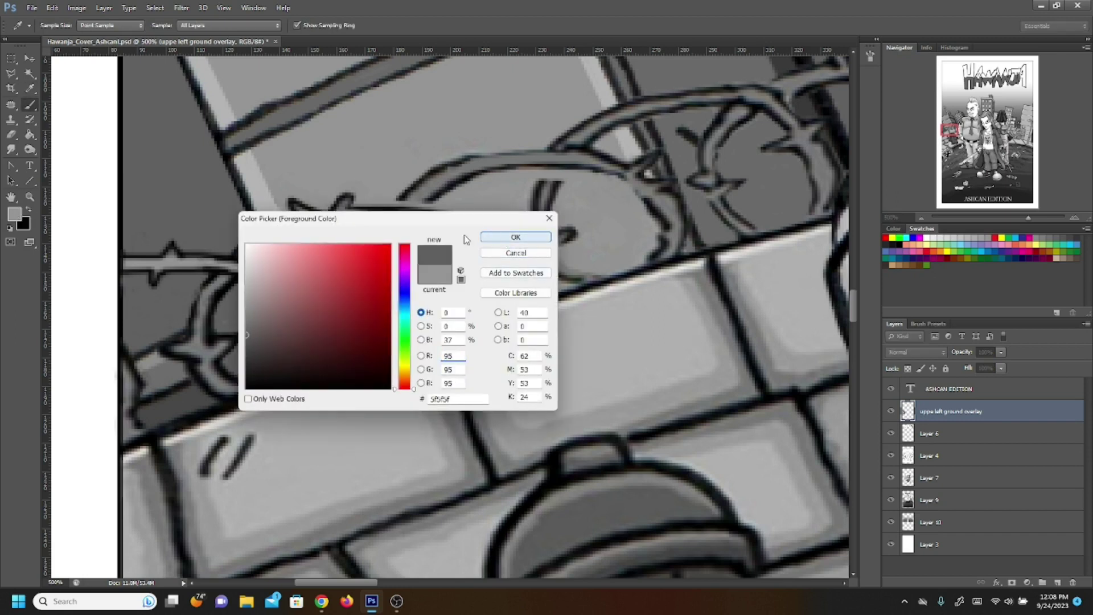
click(516, 237)
key(b)
mouse_move(144, 362)
mouse_down()
mouse_move(154, 385)
mouse_move(127, 348)
mouse_move(167, 385)
mouse_move(172, 368)
mouse_move(153, 357)
mouse_move(176, 362)
mouse_move(172, 345)
mouse_move(166, 360)
mouse_move(153, 352)
mouse_move(177, 337)
mouse_up()
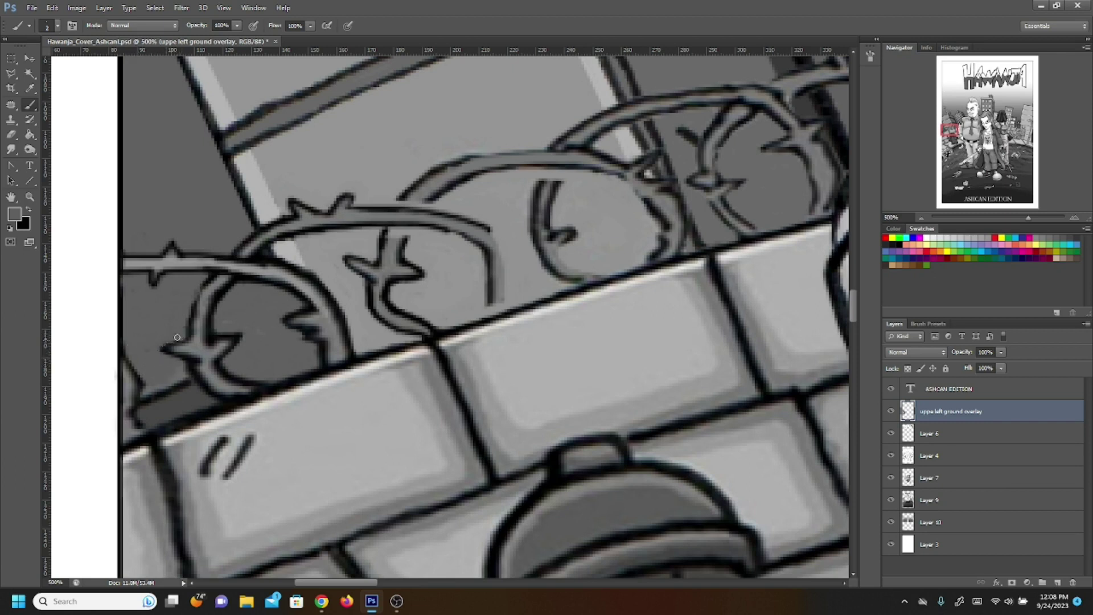
mouse_move(152, 404)
mouse_down()
mouse_move(143, 396)
mouse_move(142, 423)
mouse_move(204, 403)
mouse_move(189, 369)
mouse_move(199, 391)
mouse_move(177, 398)
mouse_move(157, 386)
mouse_move(162, 404)
mouse_move(148, 399)
mouse_up()
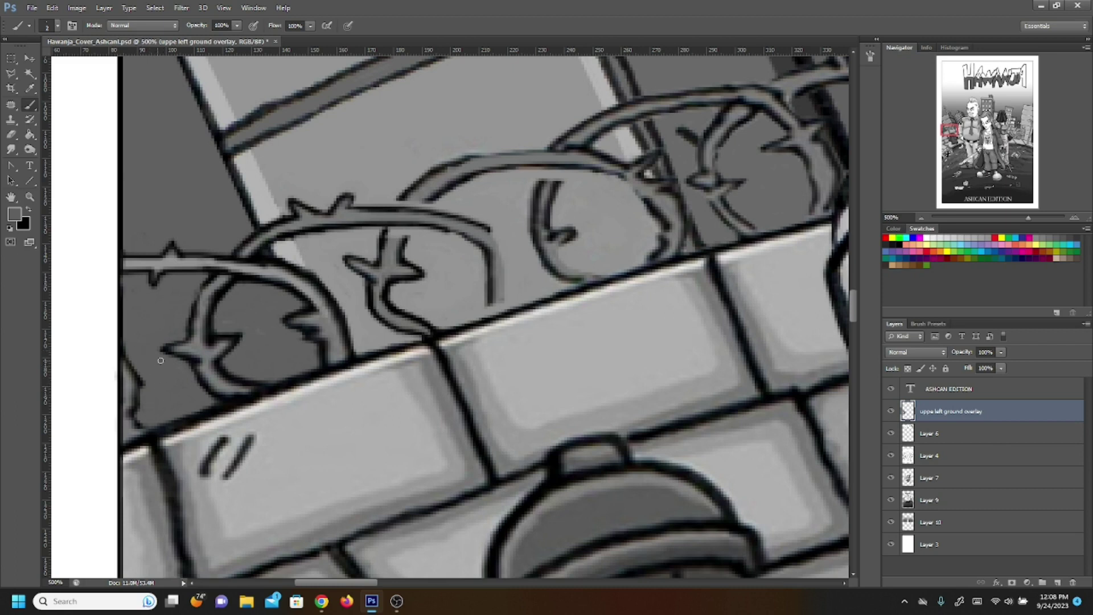
Paint out the thorns on the far-left loop, its lower inner line and the outline where it meets the horizontal wire.
mouse_move(214, 333)
mouse_down()
mouse_move(220, 354)
mouse_move(214, 322)
mouse_move(228, 362)
mouse_move(219, 336)
mouse_move(239, 335)
mouse_up()
mouse_move(159, 340)
mouse_down()
mouse_move(166, 361)
mouse_move(181, 331)
mouse_move(190, 371)
mouse_move(181, 341)
mouse_up()
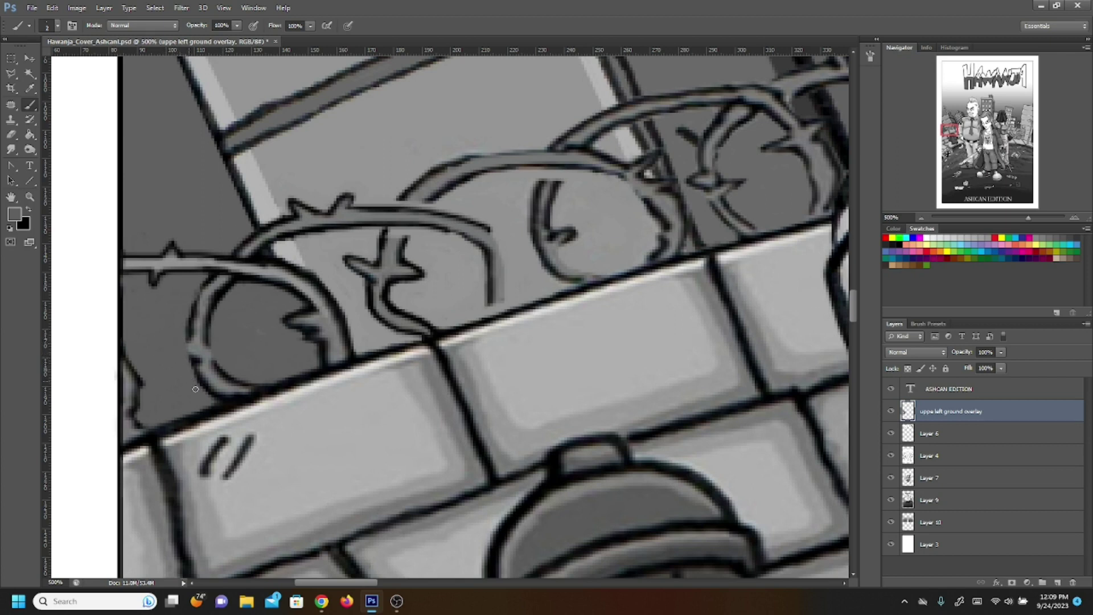
mouse_move(204, 396)
mouse_down()
mouse_move(236, 398)
mouse_move(184, 408)
mouse_up()
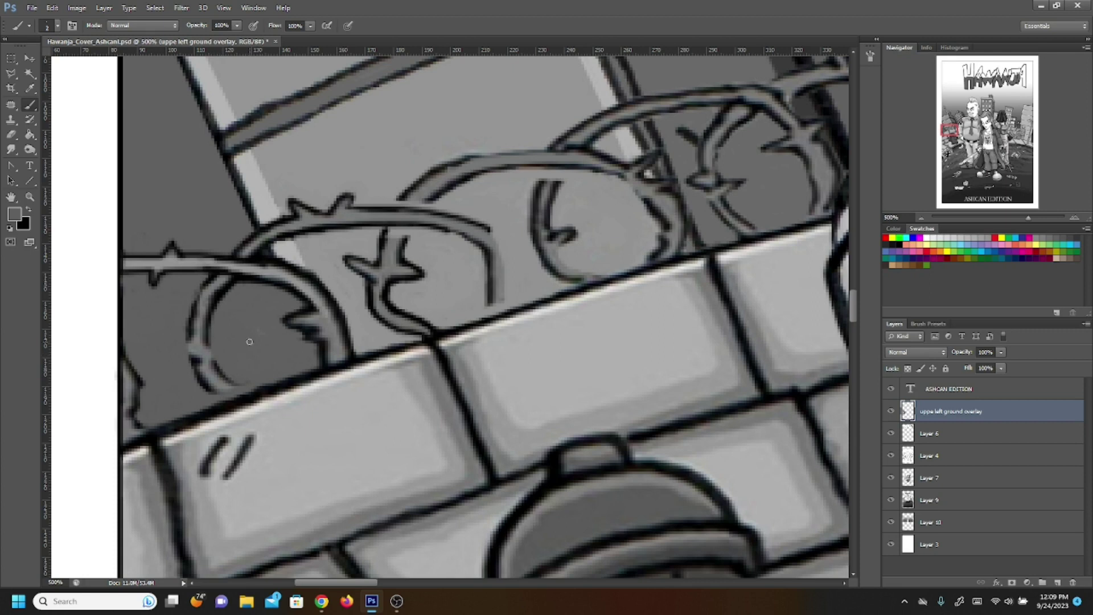
drag(253, 262, 212, 262)
Sample gray #959595 from the far-left wire and repaint the wire across the top of the loop.
click(29, 208)
click(14, 214)
click(176, 261)
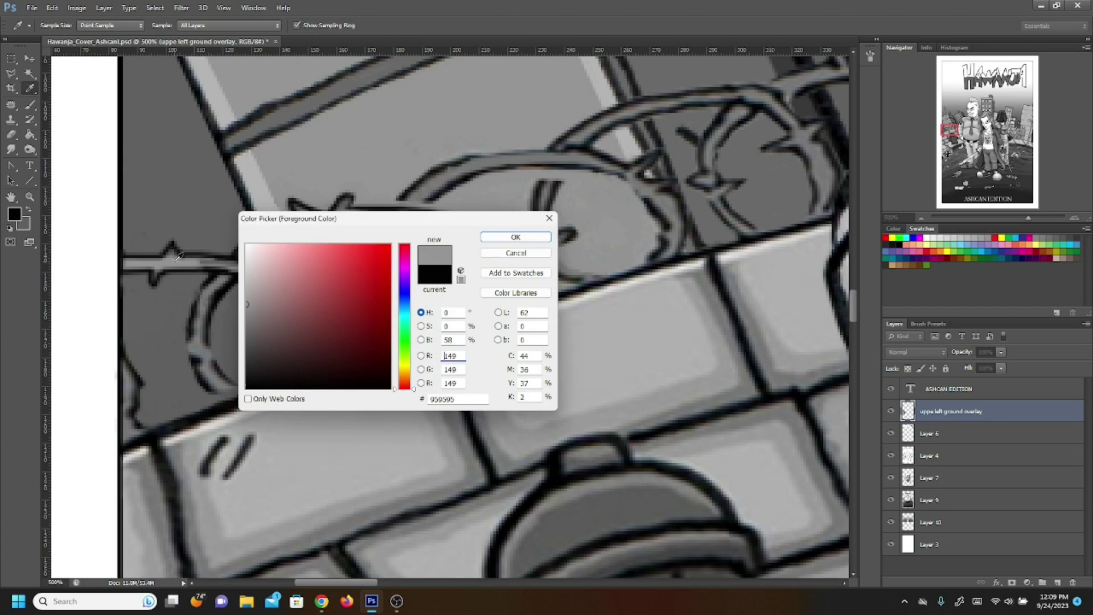
click(492, 241)
mouse_move(191, 260)
mouse_down()
mouse_move(261, 274)
mouse_move(219, 289)
mouse_move(247, 272)
mouse_move(238, 287)
mouse_move(253, 262)
mouse_up()
Cover the top of the far-left loop with the dark background gray and extend the light gray wire over it.
alt+click(183, 281)
mouse_move(245, 292)
mouse_down()
mouse_move(261, 256)
mouse_move(261, 272)
mouse_move(238, 284)
mouse_move(242, 269)
mouse_move(255, 276)
mouse_move(248, 264)
mouse_move(272, 286)
mouse_up()
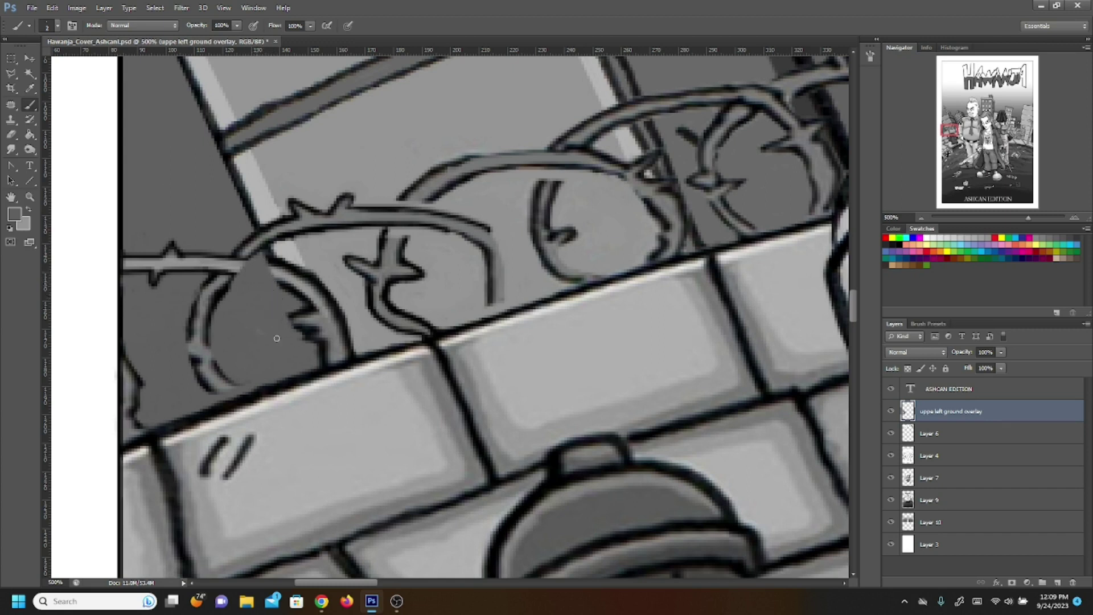
drag(200, 277, 224, 276)
click(28, 211)
drag(217, 264, 286, 280)
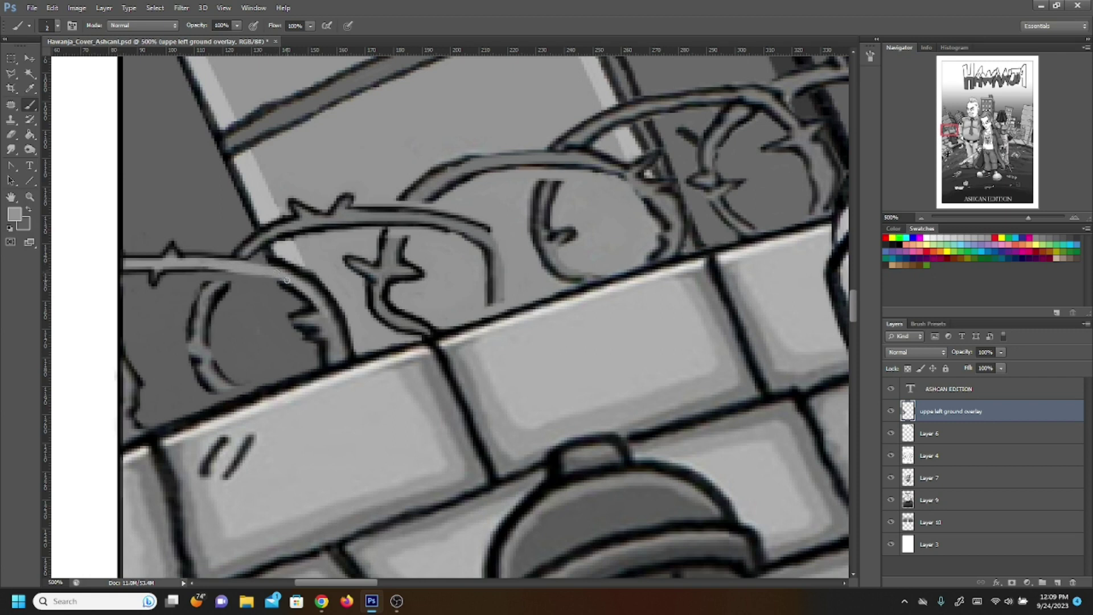
Sample gray #959595 from the building panel and paint over the pale strip beneath the second coil's left end.
click(29, 211)
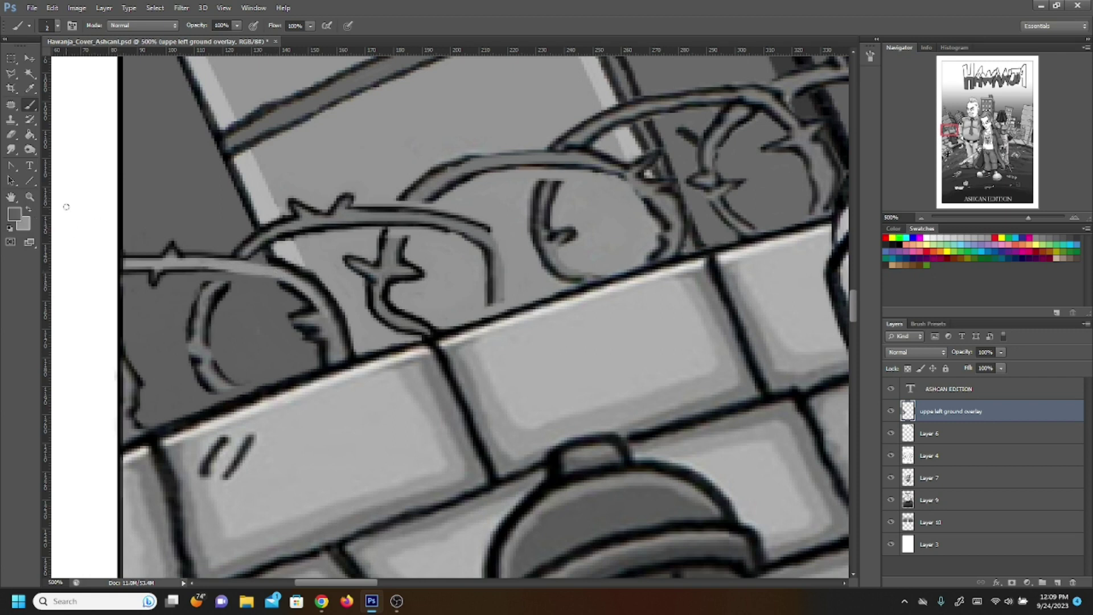
click(14, 214)
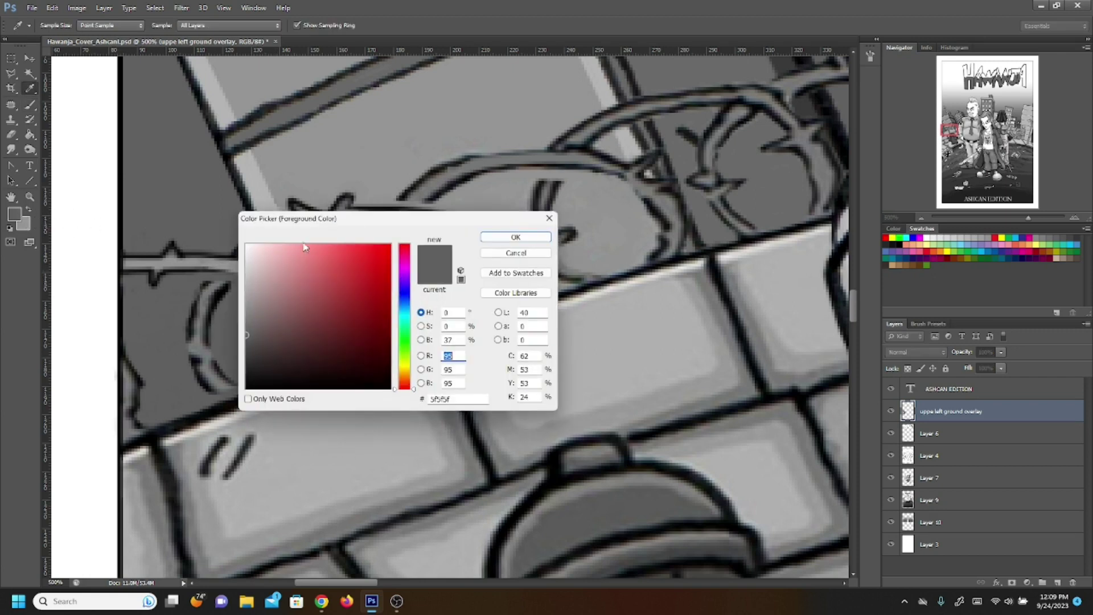
click(325, 164)
key(Return)
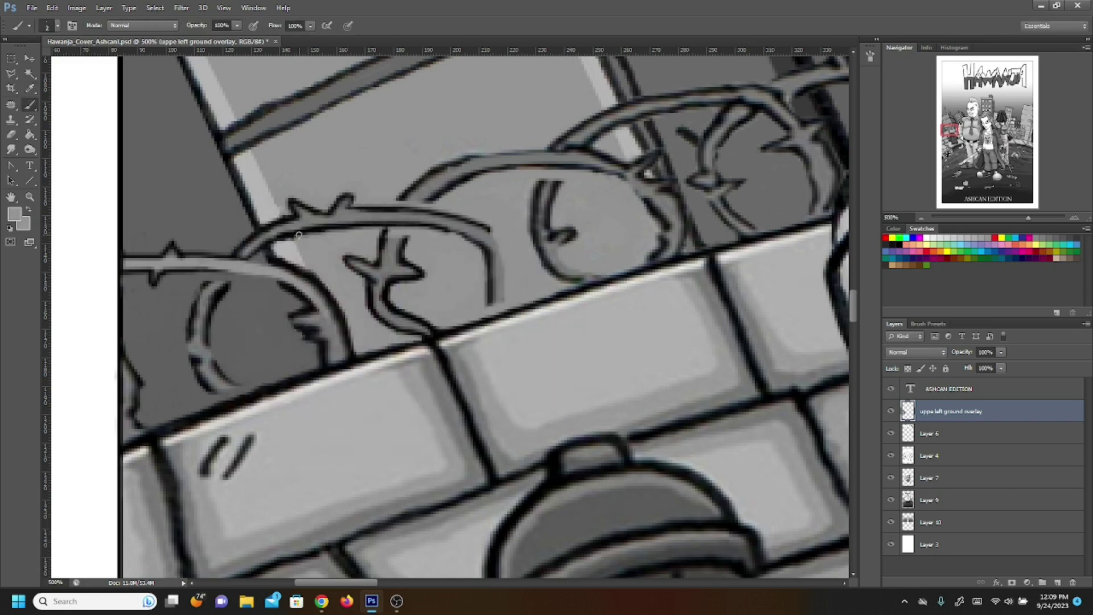
mouse_move(276, 244)
mouse_down()
mouse_move(267, 253)
mouse_move(288, 260)
mouse_move(272, 257)
mouse_up()
drag(303, 242, 321, 236)
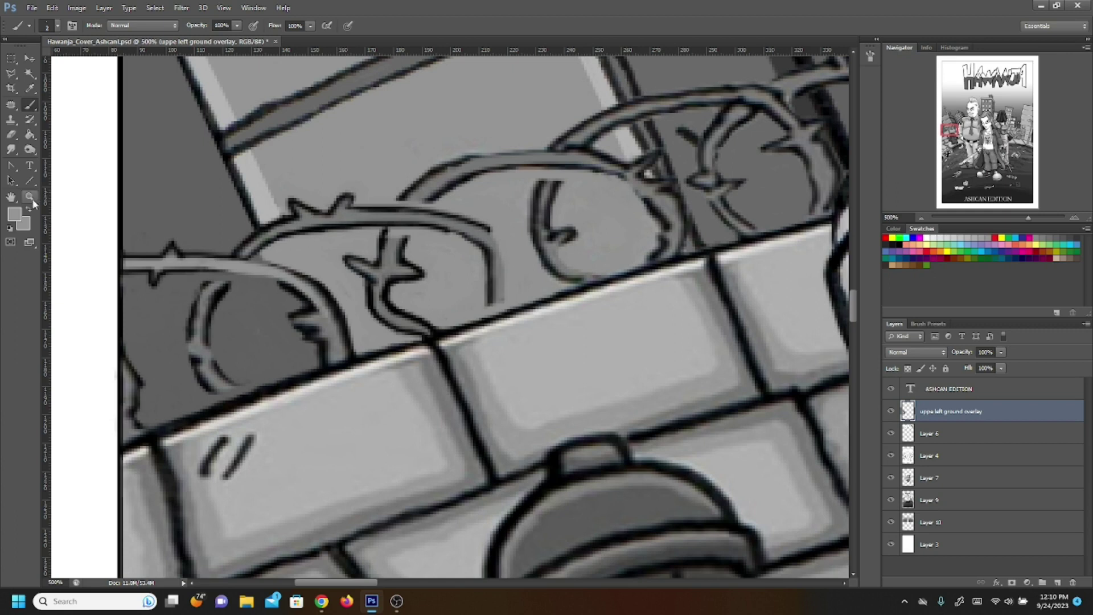
Sample the dark background gray and paint out the far-left coil's inner line and thorns, redrawing the straight edge beside the light panel.
click(15, 214)
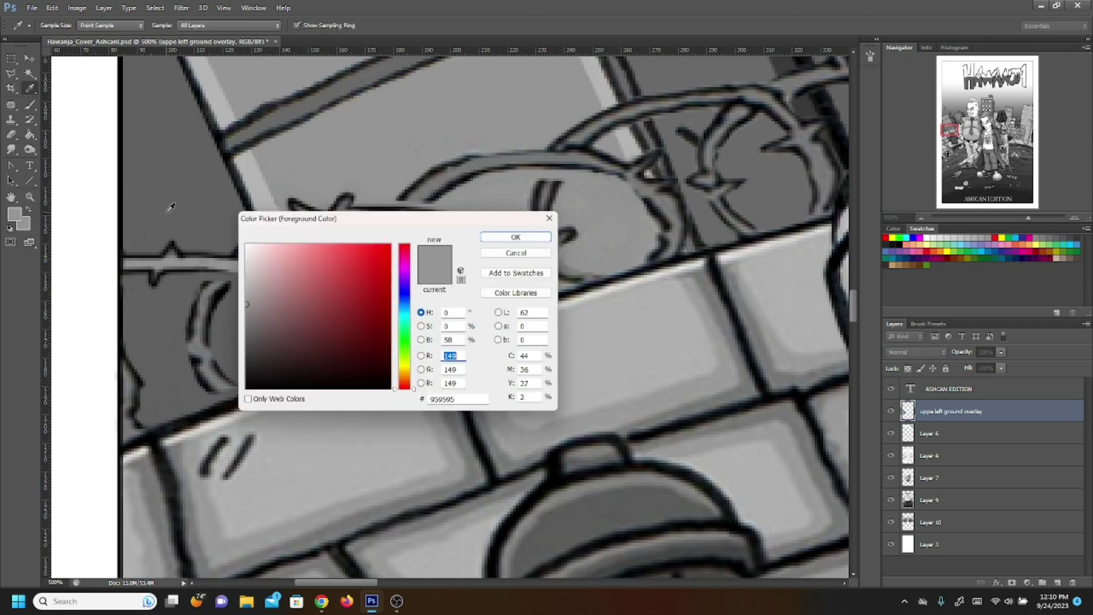
click(513, 238)
drag(262, 258, 277, 263)
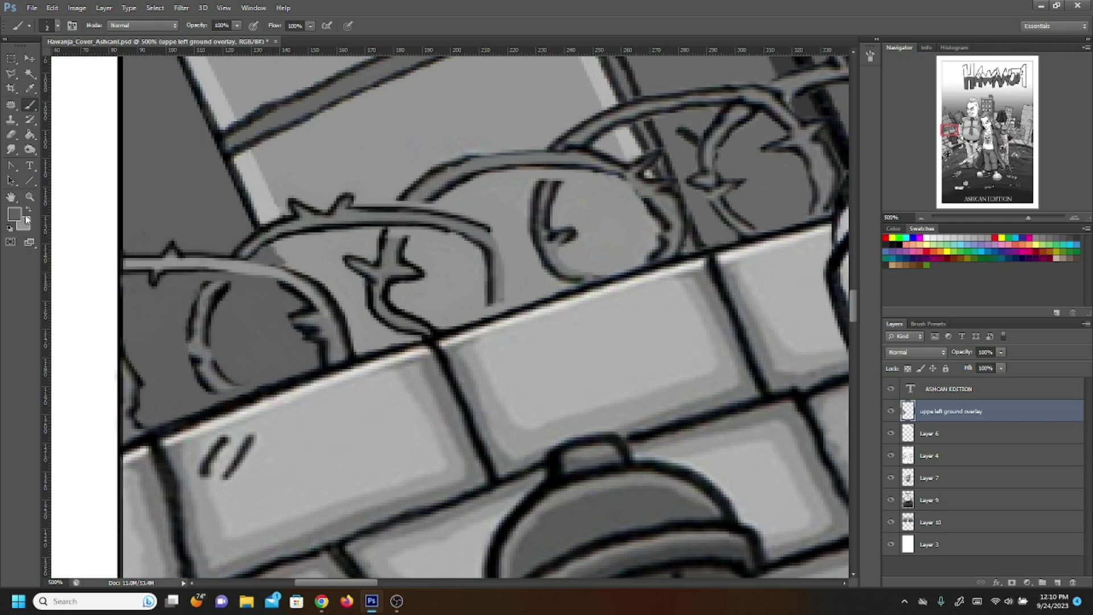
mouse_move(273, 258)
mouse_down()
mouse_move(317, 320)
mouse_move(280, 260)
mouse_move(328, 363)
mouse_move(302, 320)
mouse_move(322, 354)
mouse_move(297, 277)
mouse_move(327, 351)
mouse_move(292, 264)
mouse_move(310, 300)
mouse_up()
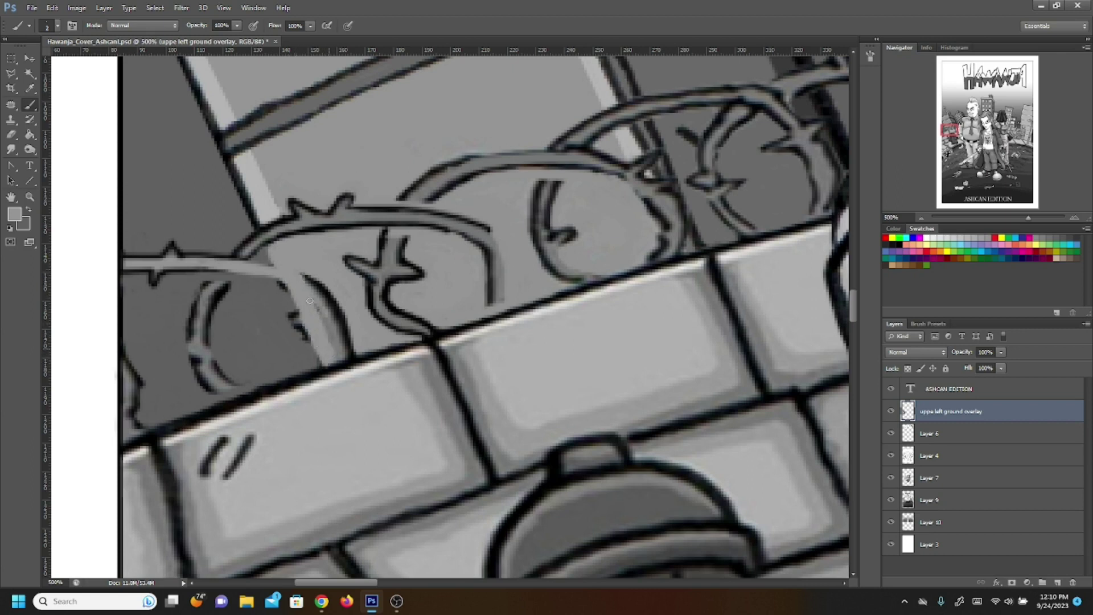
click(30, 208)
mouse_move(283, 290)
mouse_down()
mouse_move(310, 353)
mouse_move(296, 313)
mouse_move(297, 342)
mouse_move(262, 325)
mouse_up()
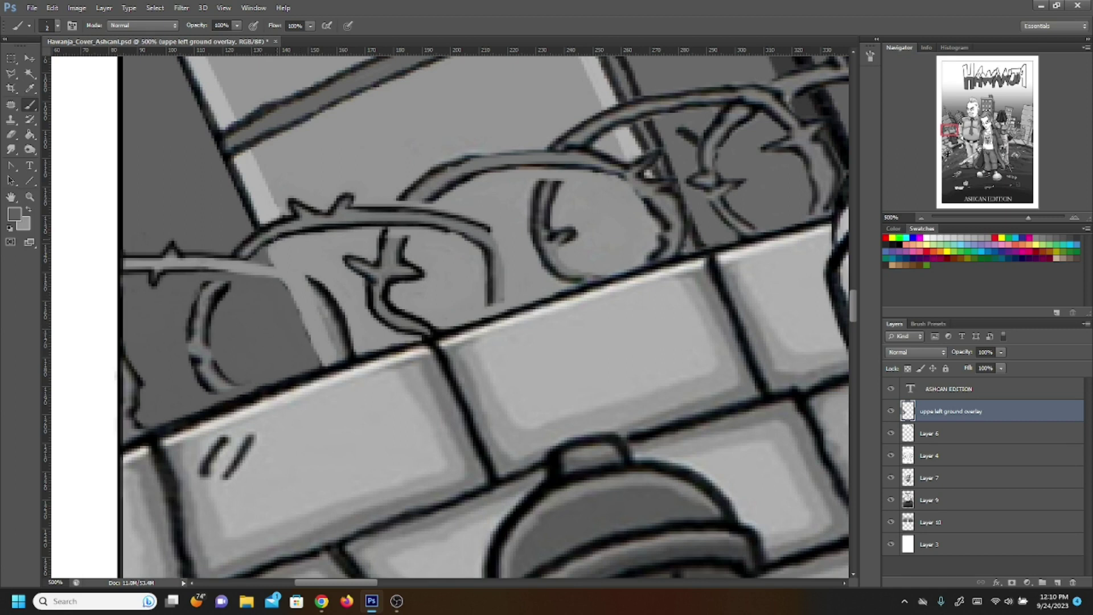
drag(261, 259, 275, 274)
Use gray #959595 to paint out the far-left coil's remaining outer outline and pale strip on the light panel.
click(14, 214)
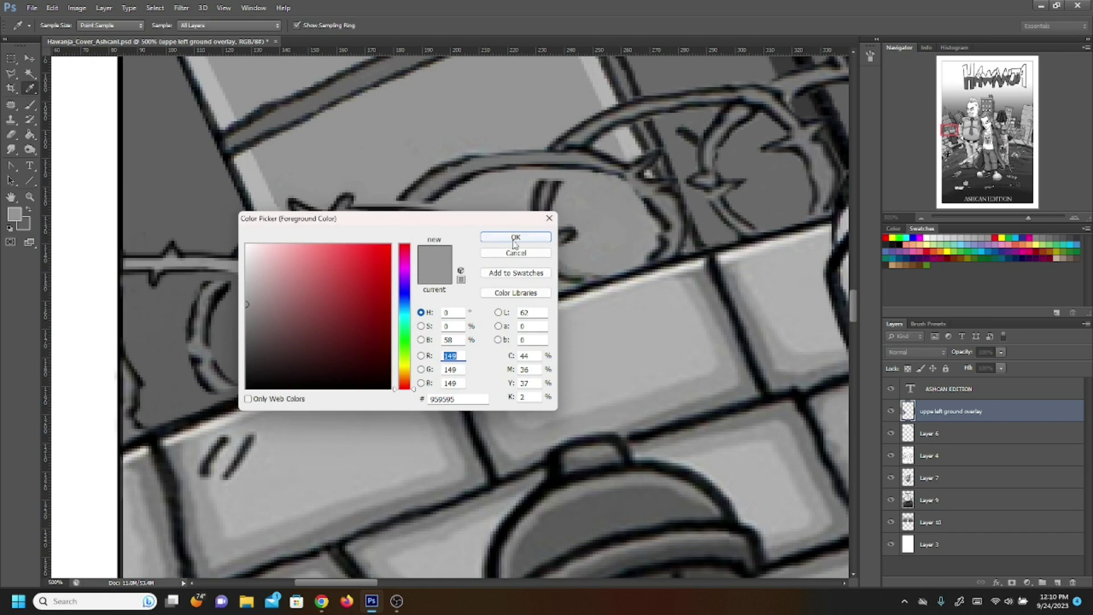
click(511, 238)
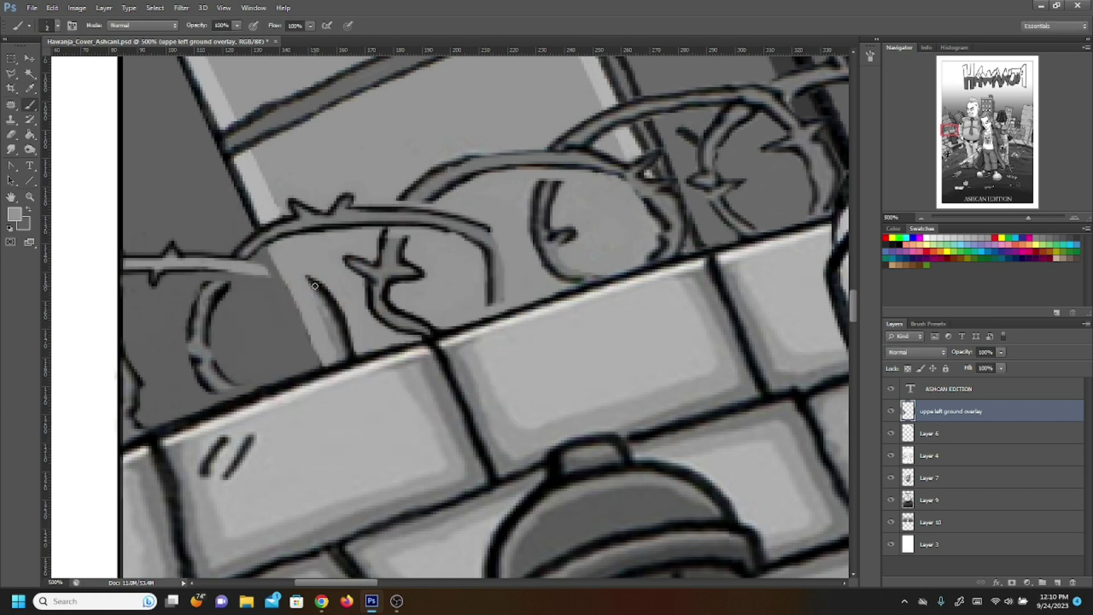
mouse_move(317, 276)
mouse_down()
mouse_move(329, 309)
mouse_move(323, 290)
mouse_move(291, 284)
mouse_move(319, 302)
mouse_move(308, 267)
mouse_move(337, 353)
mouse_move(367, 348)
mouse_move(341, 359)
mouse_move(330, 319)
mouse_move(349, 347)
mouse_up()
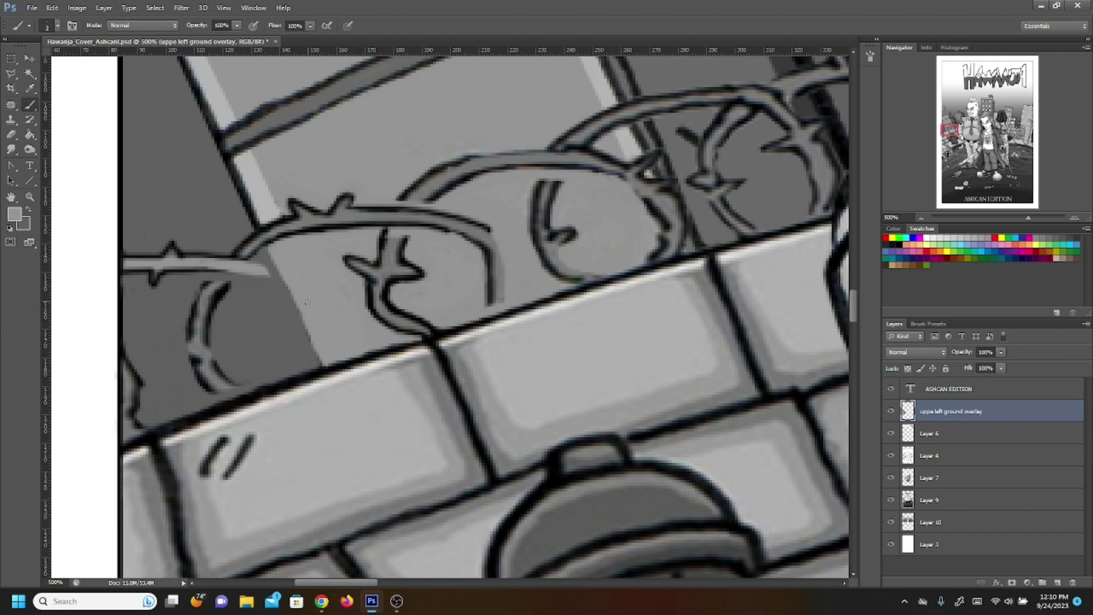
Outline the dark area between the artwork's left edge, panel edge and wall with the Polygonal Lasso, fill it with dark gray, and deselect.
drag(977, 132, 844, 130)
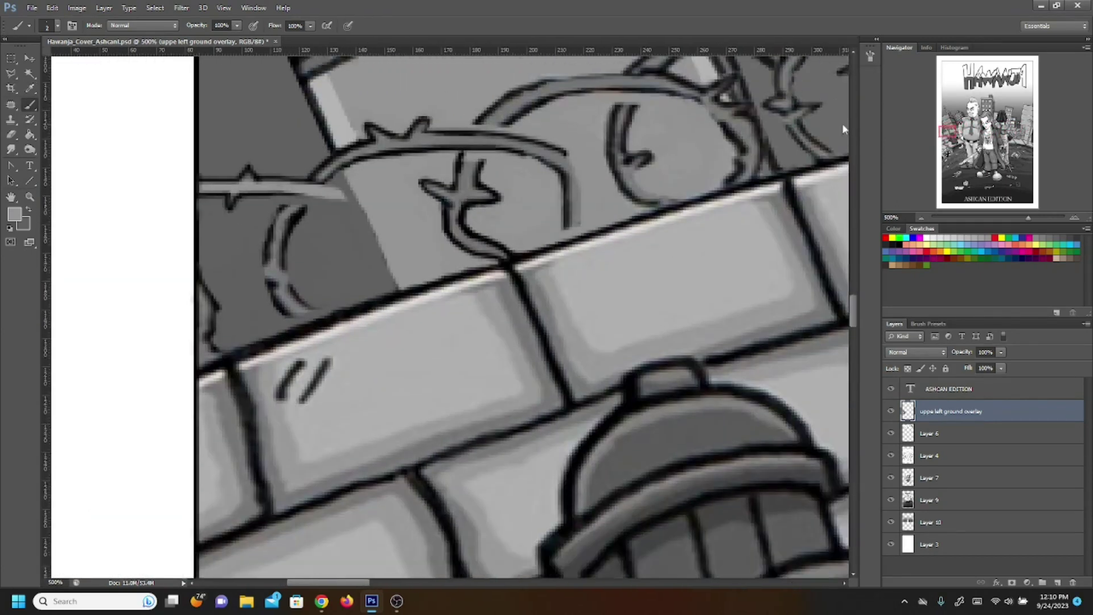
click(10, 72)
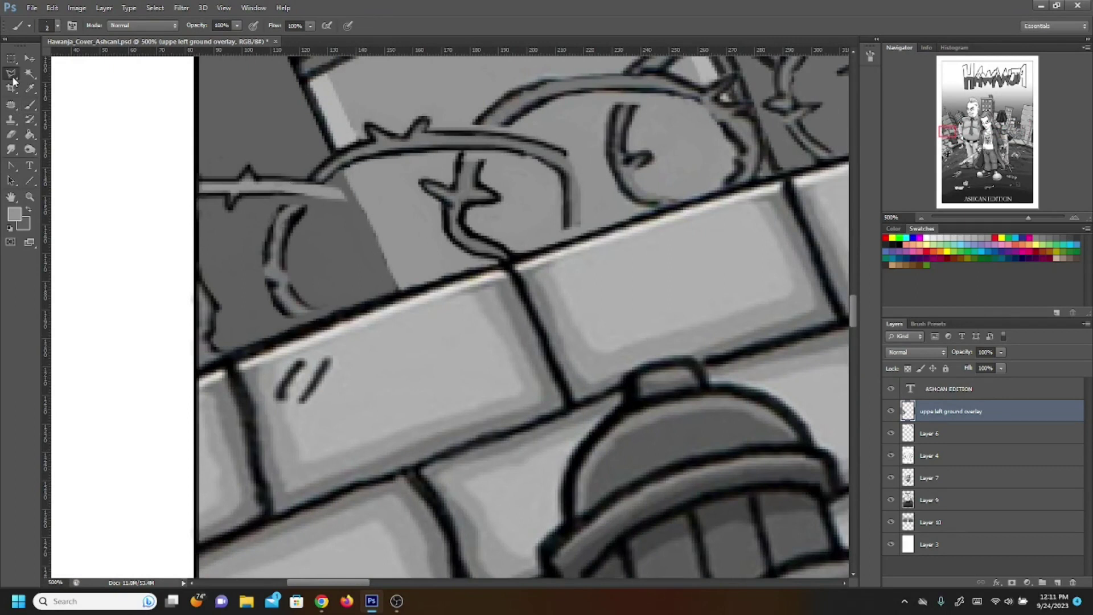
click(200, 121)
click(199, 366)
click(397, 293)
scroll(393, 294, up, 3)
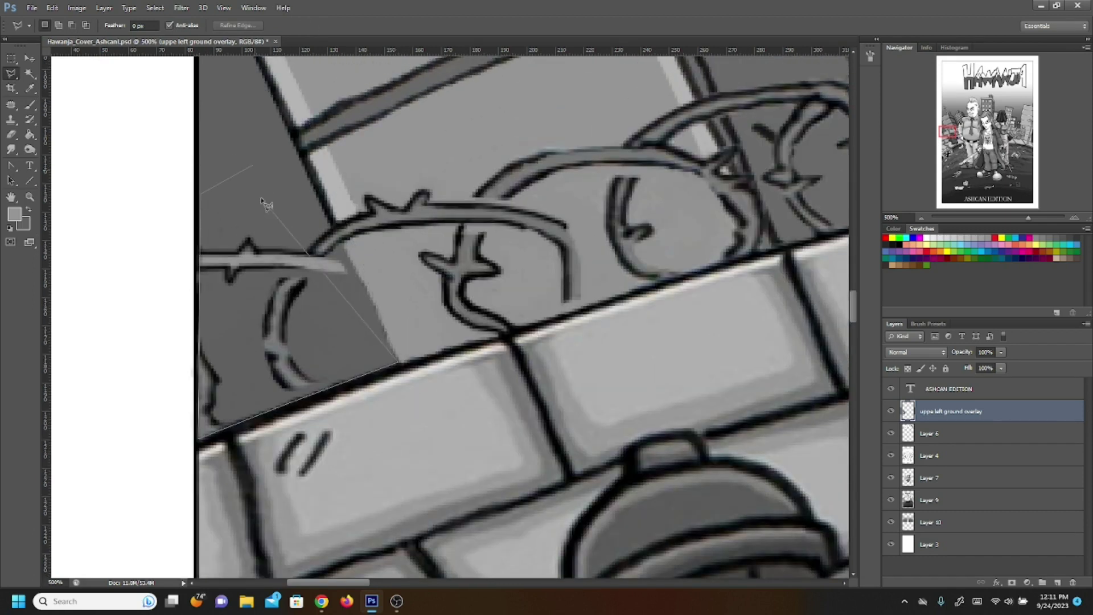
double_click(289, 137)
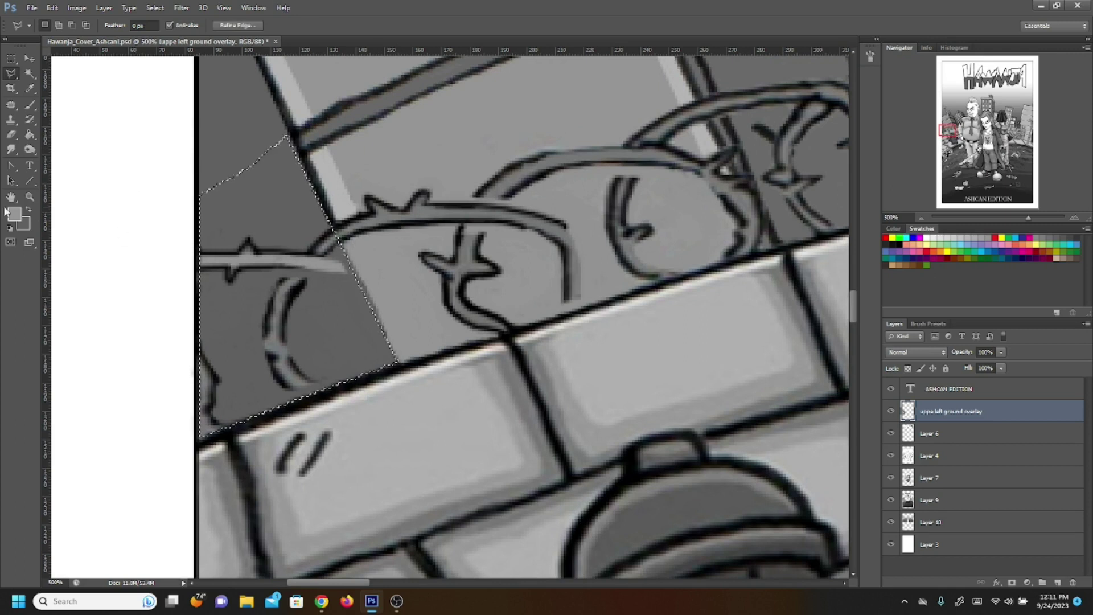
click(52, 7)
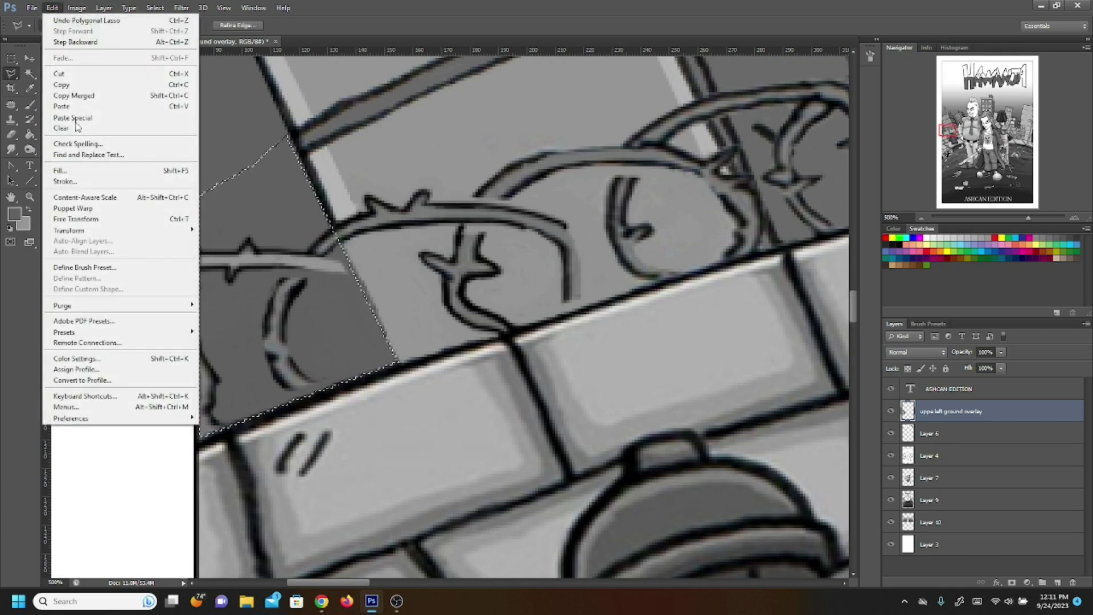
click(93, 171)
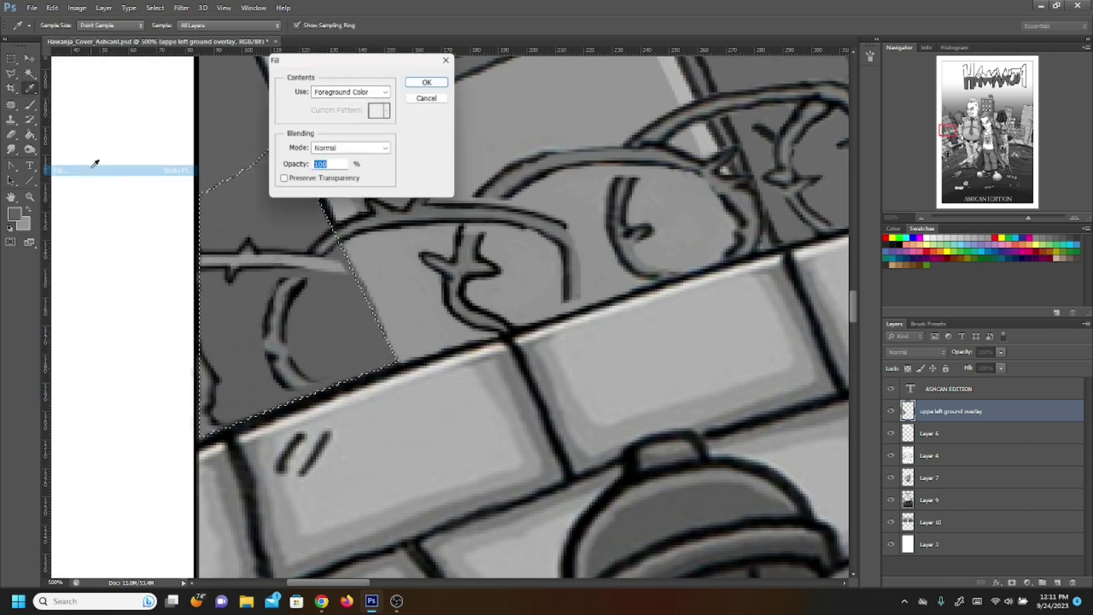
click(443, 87)
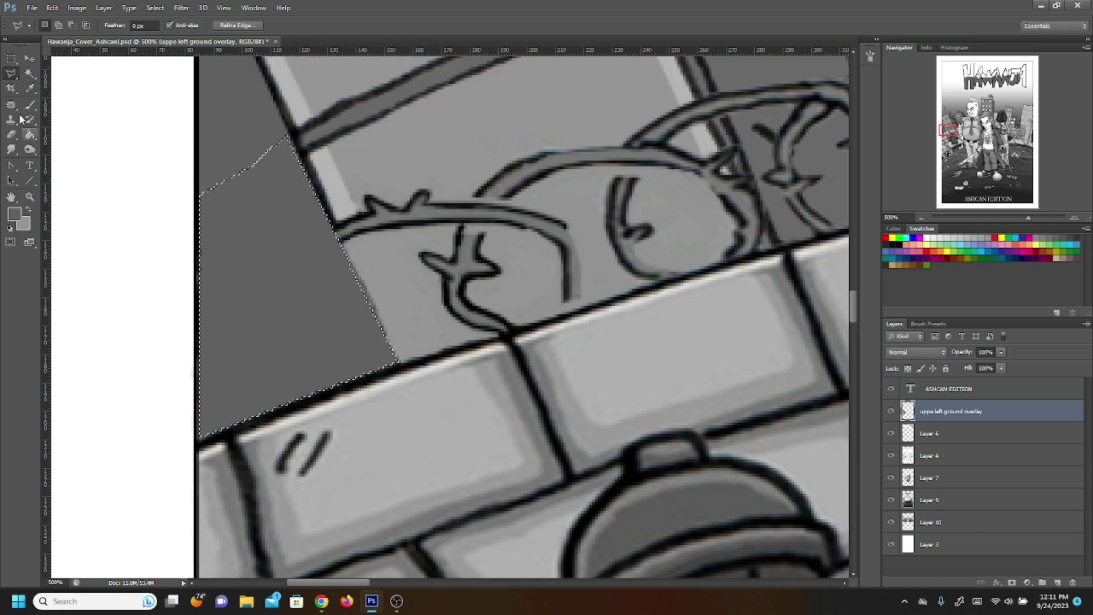
key(ctrl+d)
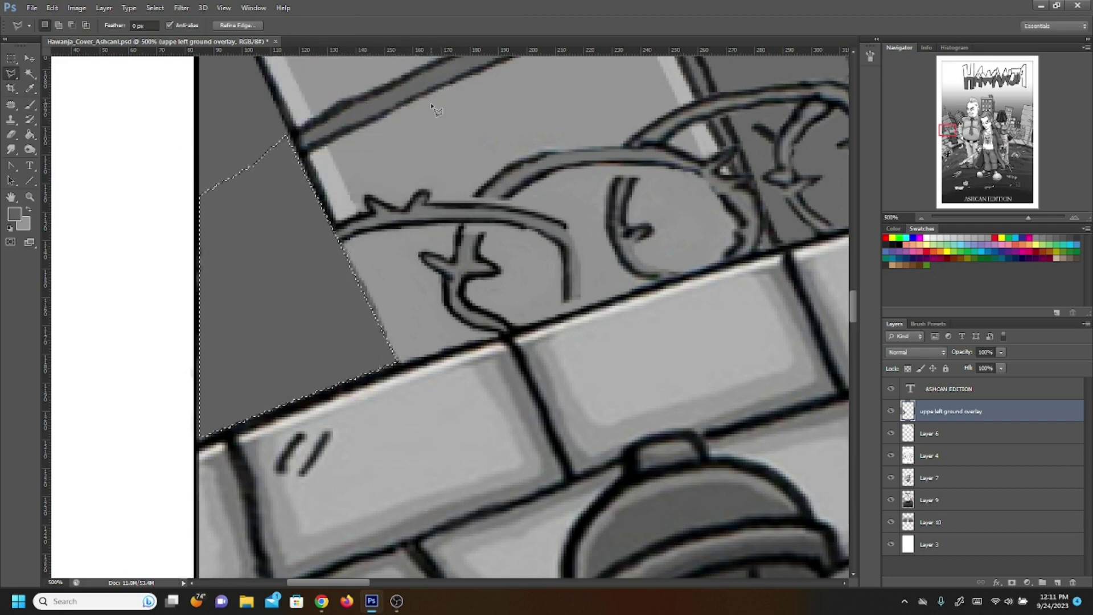
Outline the light building panel above the wall with the Polygonal Lasso, fill it with the light gray foreground color at 100% opacity, and deselect.
click(309, 157)
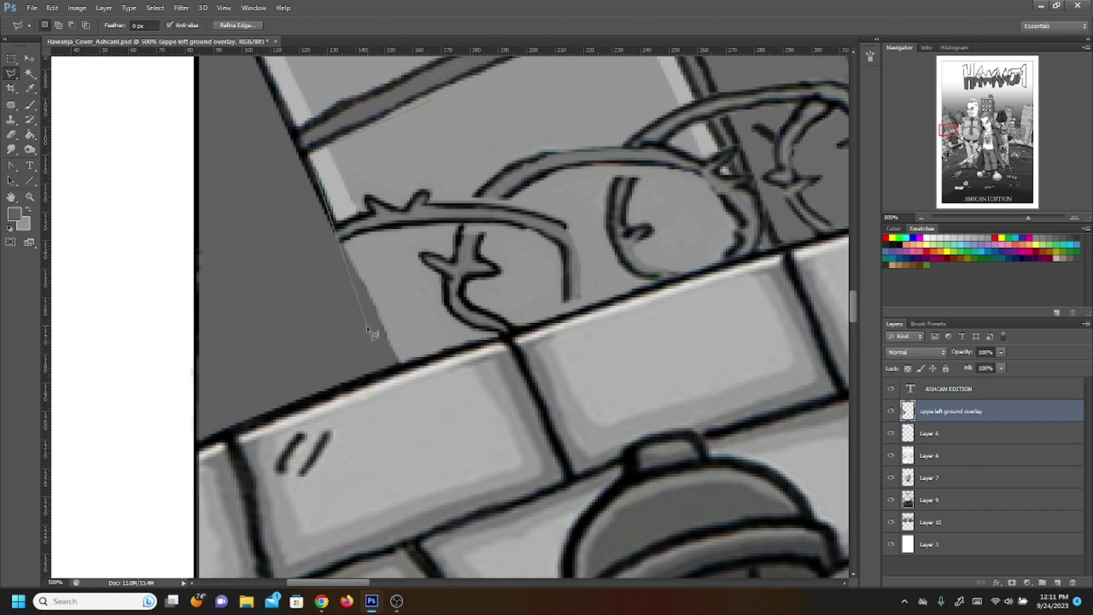
click(398, 363)
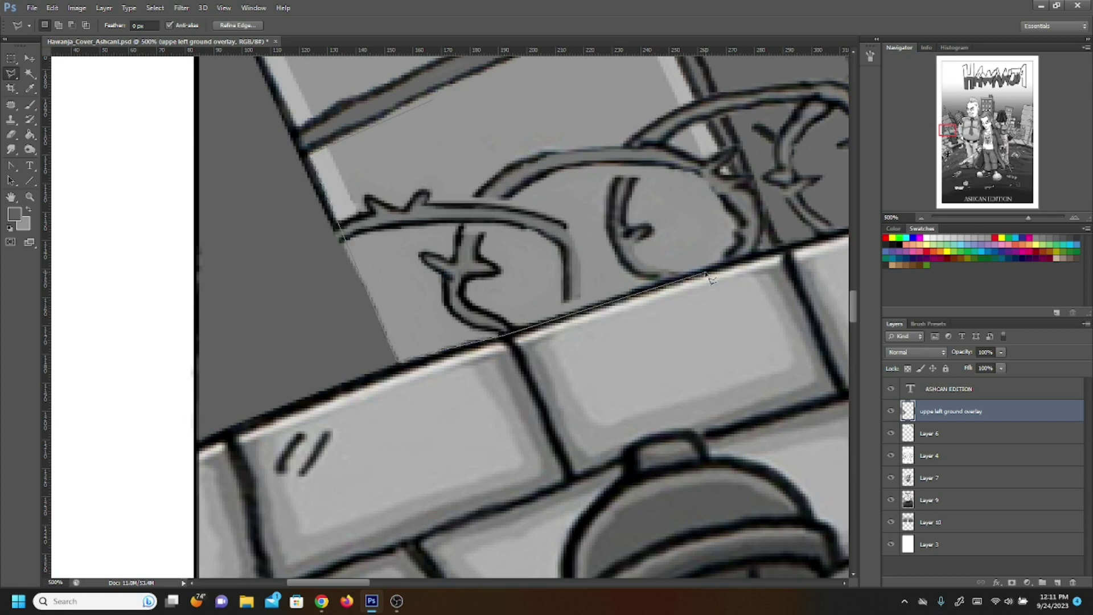
click(766, 256)
click(53, 8)
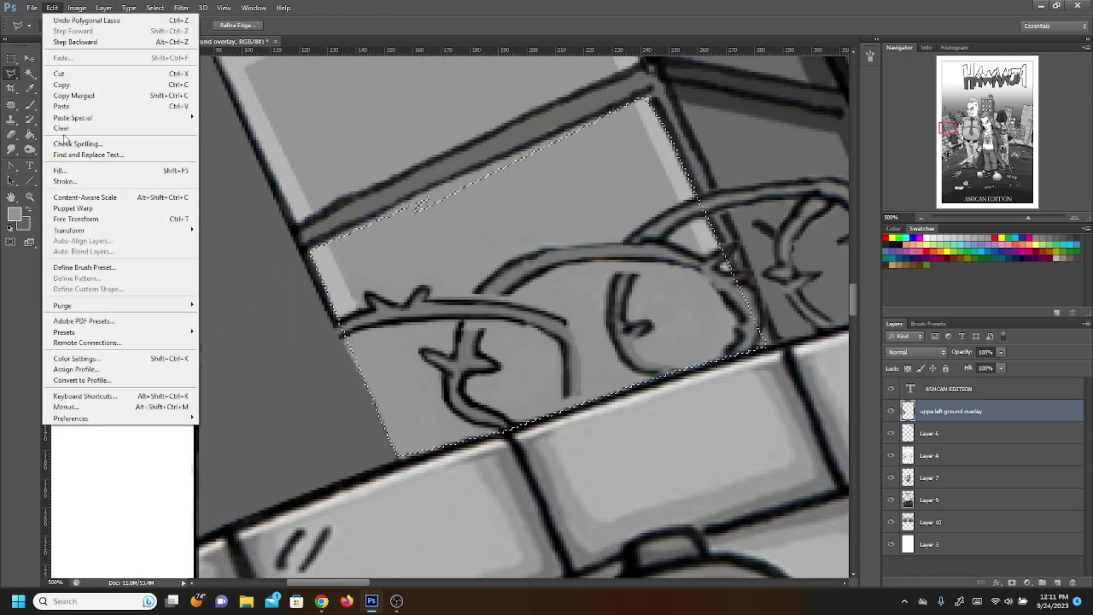
click(60, 171)
click(419, 76)
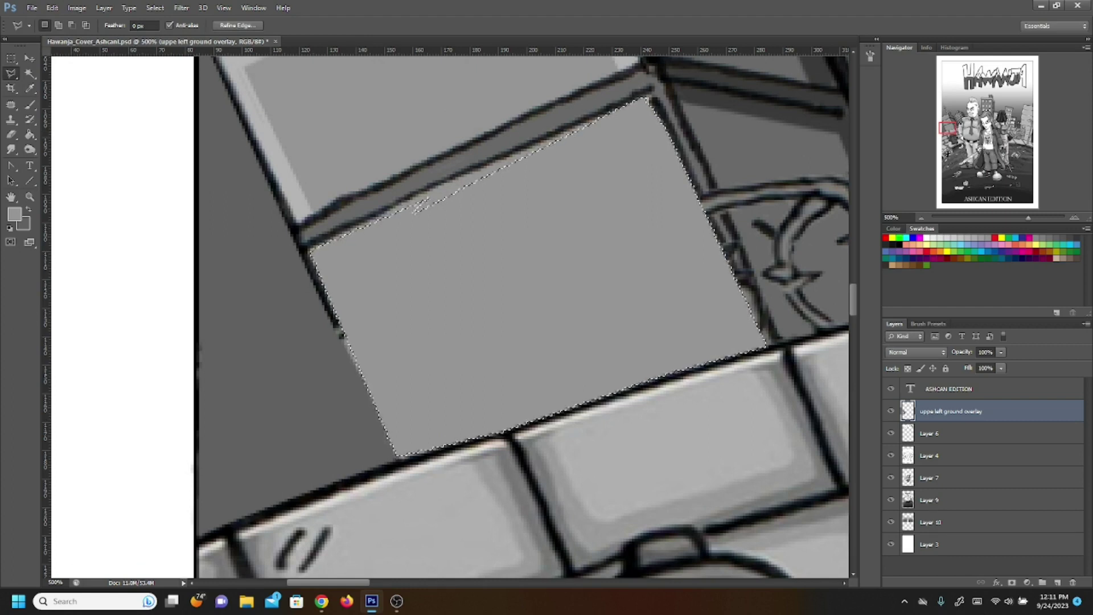
key(ctrl+d)
Switch to Chrome and browse the Rainbow Room's Instagram posts, opening and closing the Queer Prom 2024 reel.
click(321, 601)
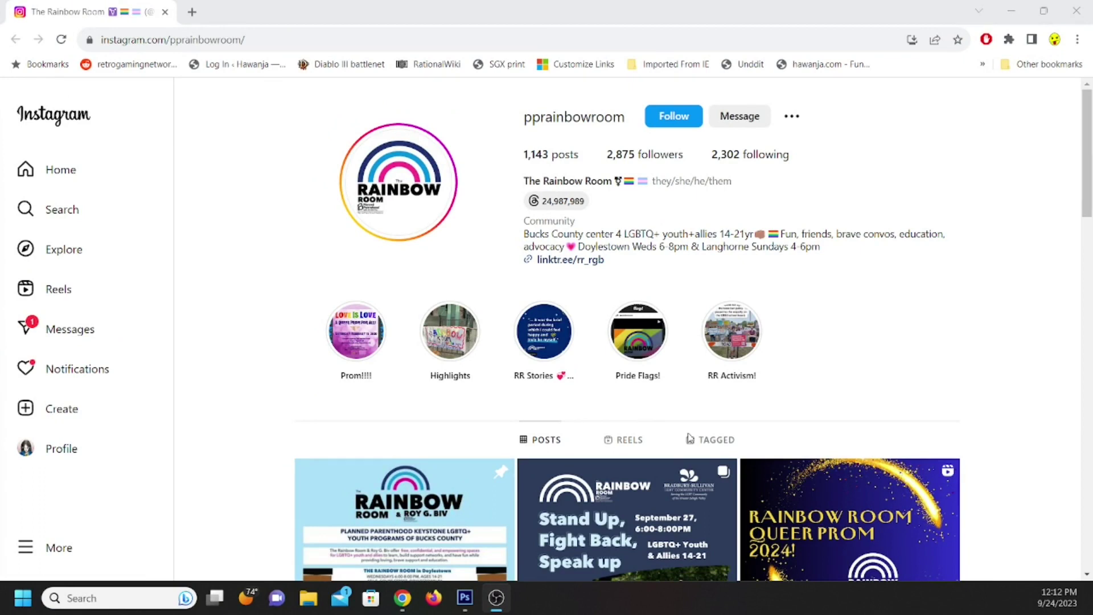
scroll(734, 315, down, 5)
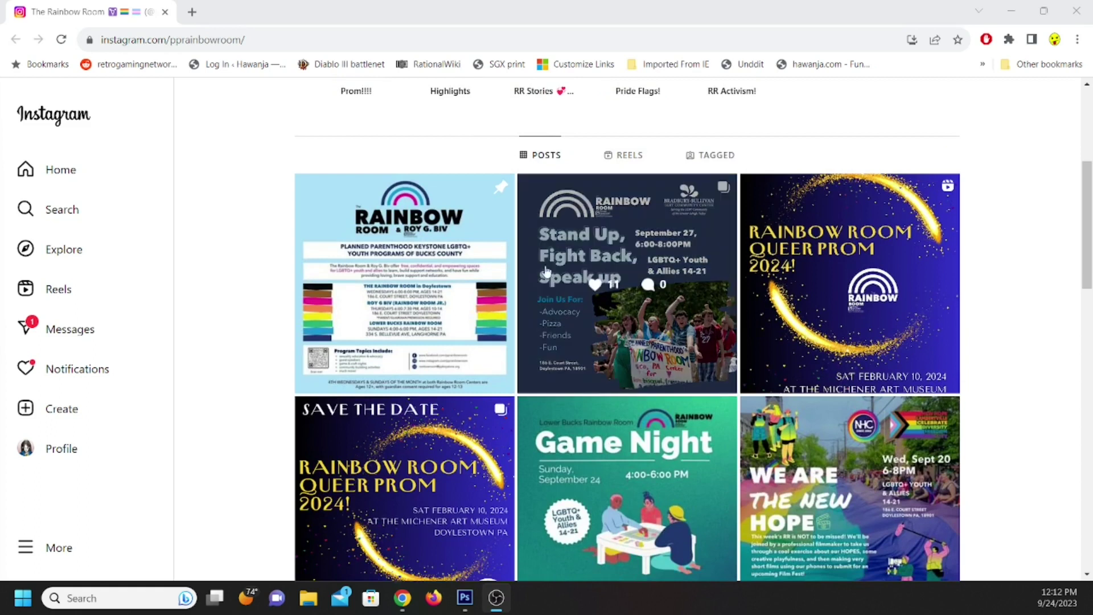
click(443, 259)
click(880, 274)
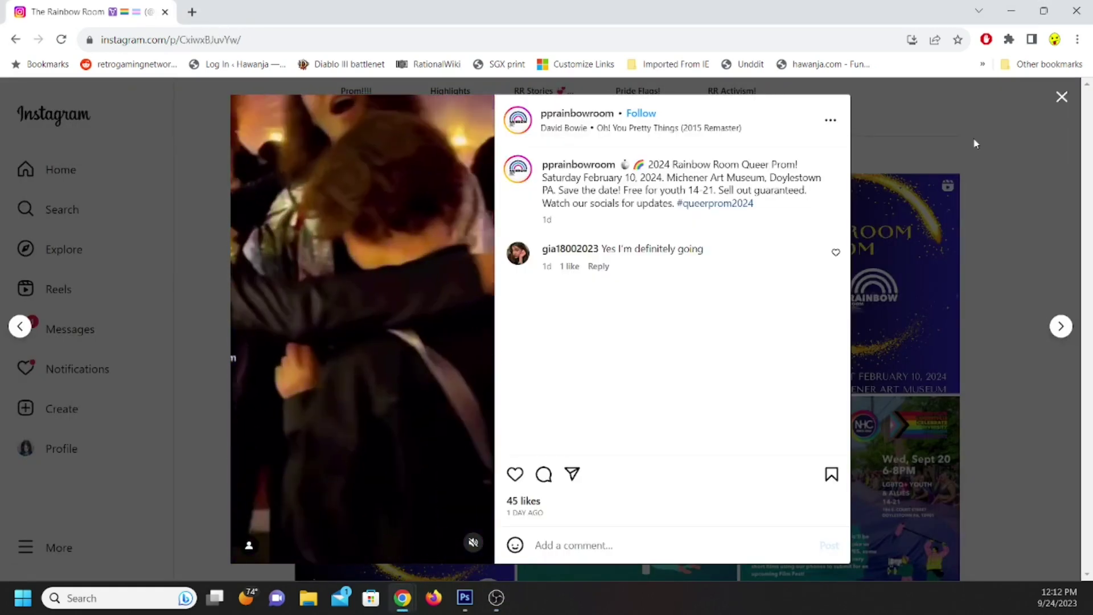
click(1061, 97)
scroll(1007, 253, down, 4)
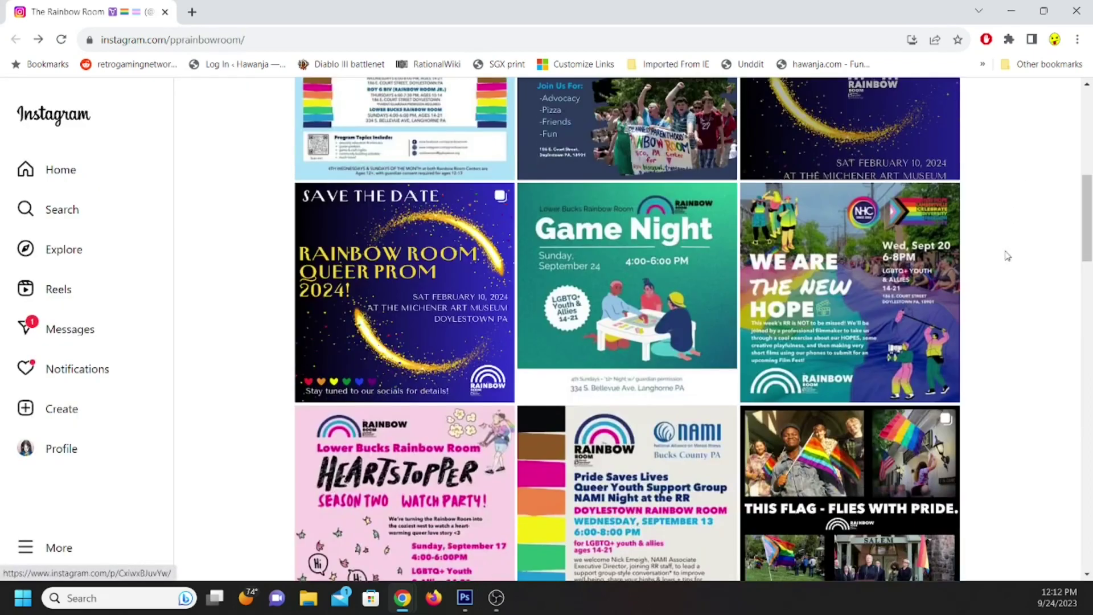
Browse further down the Rainbow Room's Instagram posts, view and close the Queer Prom 2024 save-the-date post, and open the NAMI Night post.
scroll(1007, 256, down, 3)
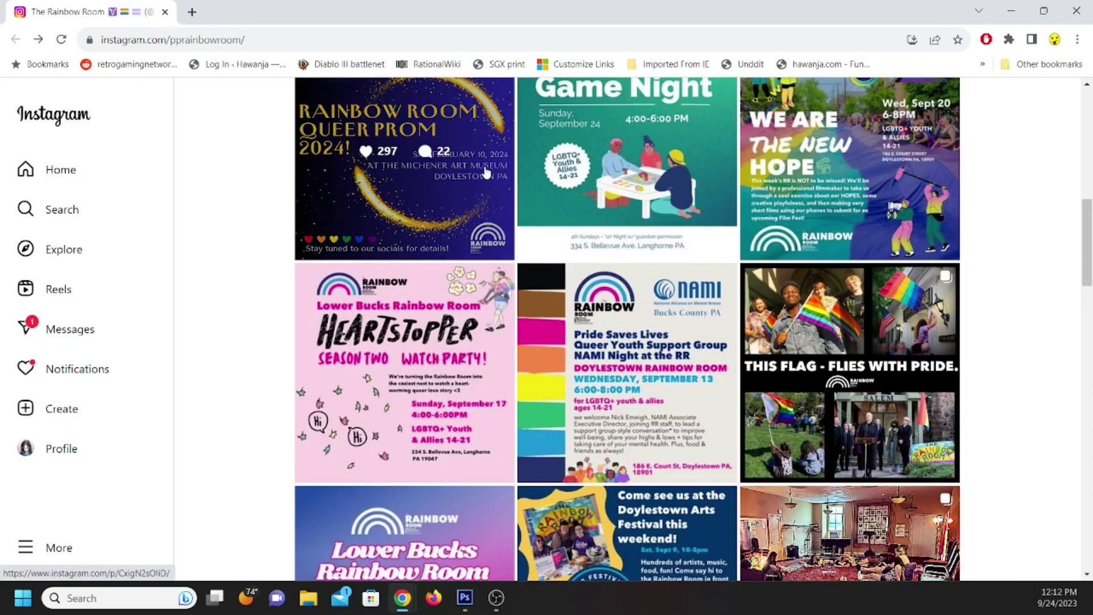
click(406, 197)
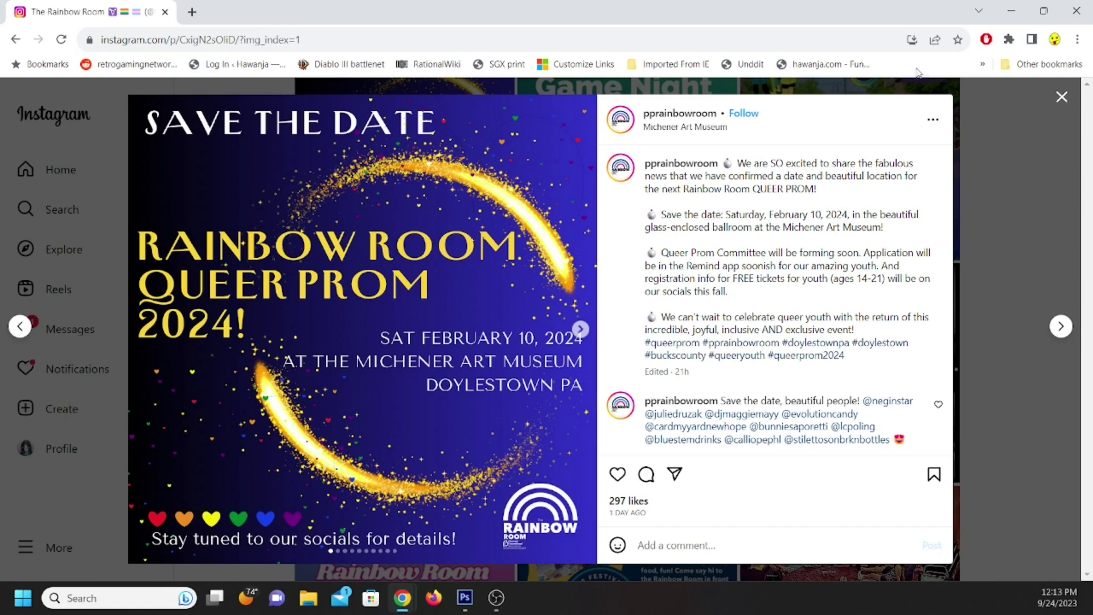
click(1060, 98)
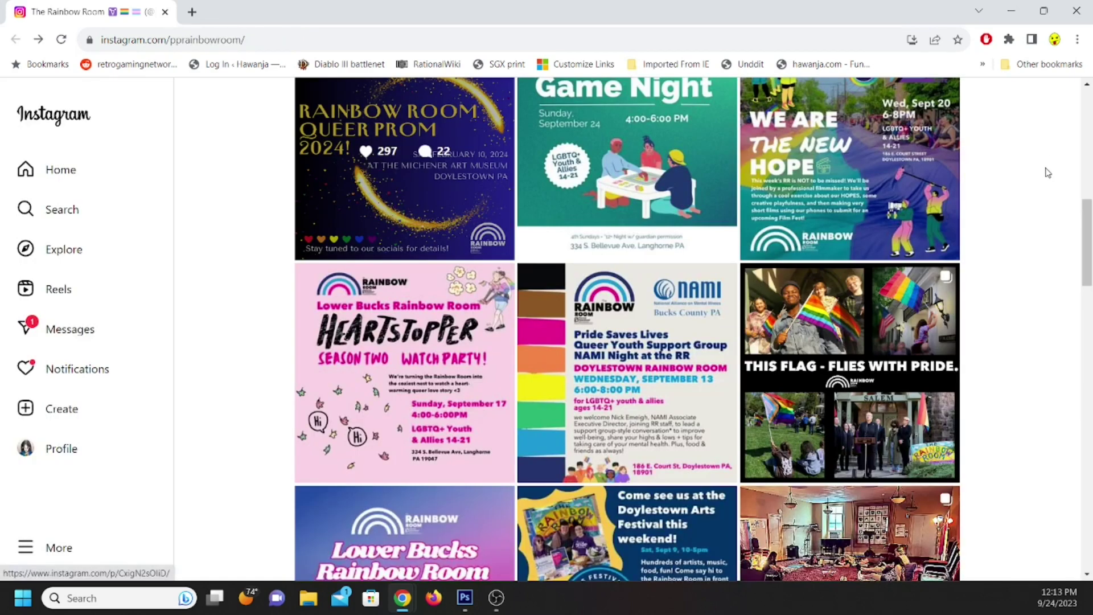
click(617, 339)
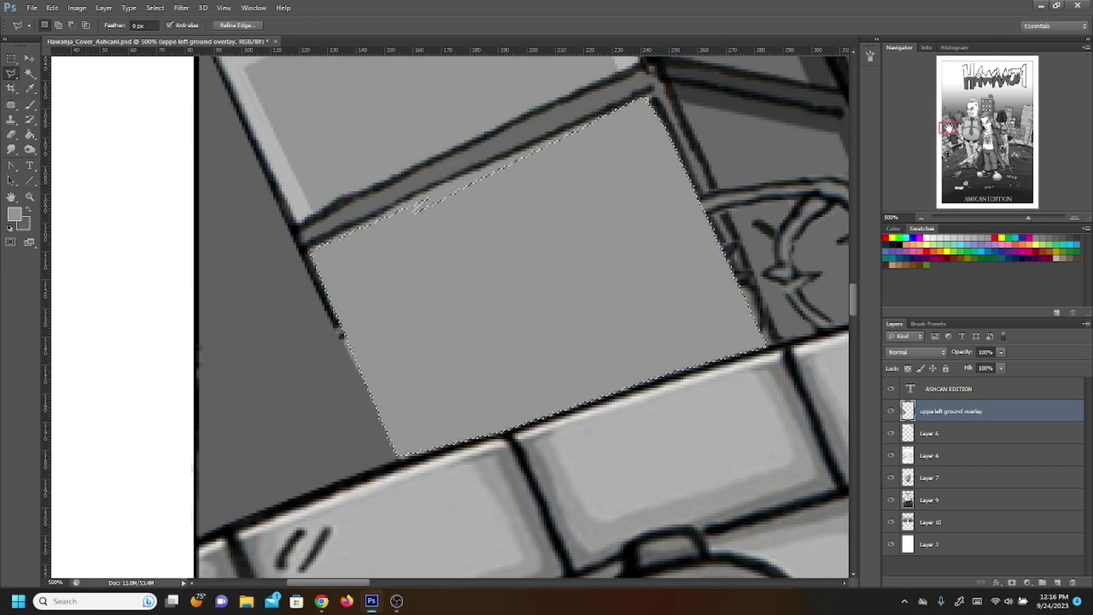
Outline the barbed-wire coil on the dark panel between the slanted beam, wall top and sleeve with the Polygonal Lasso.
drag(947, 131, 955, 127)
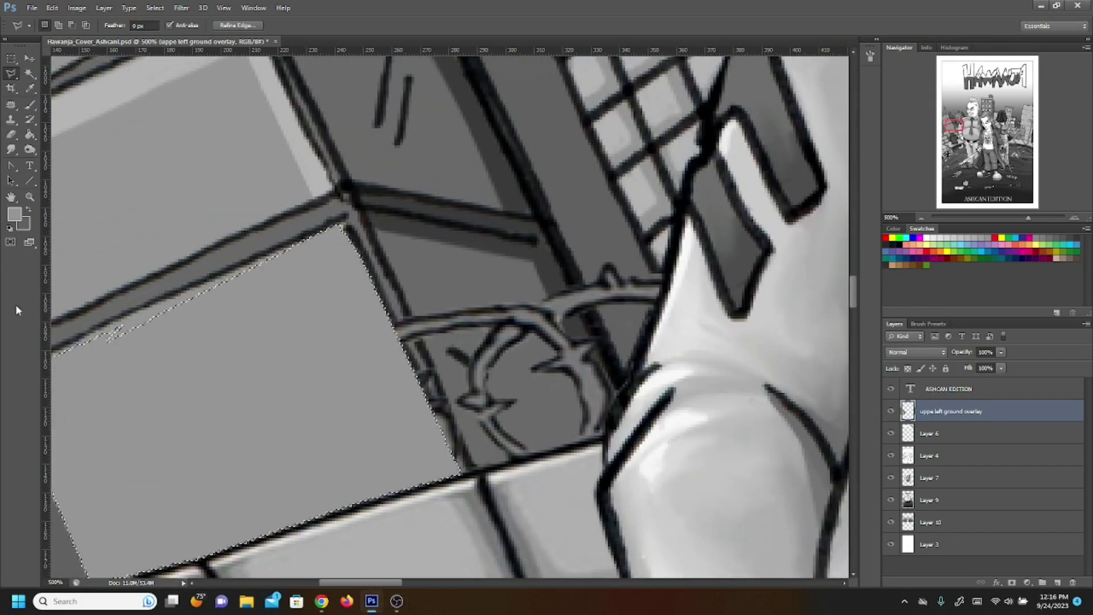
click(420, 275)
click(541, 282)
click(602, 430)
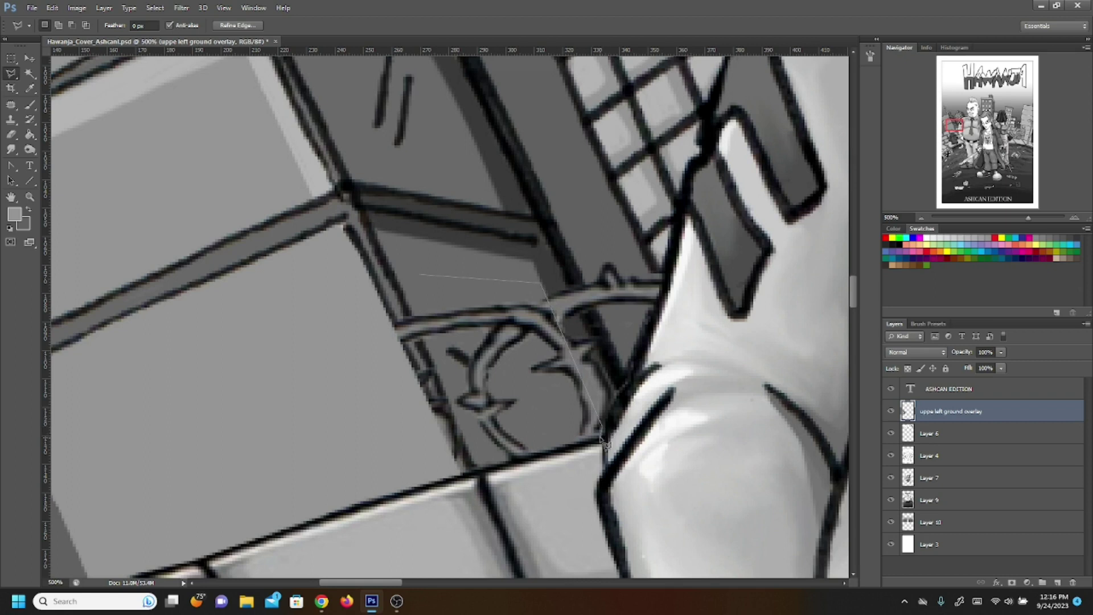
click(482, 464)
click(408, 296)
Try filling the selected coil area with the light gray foreground color at 100% opacity, and undo the fill.
click(33, 8)
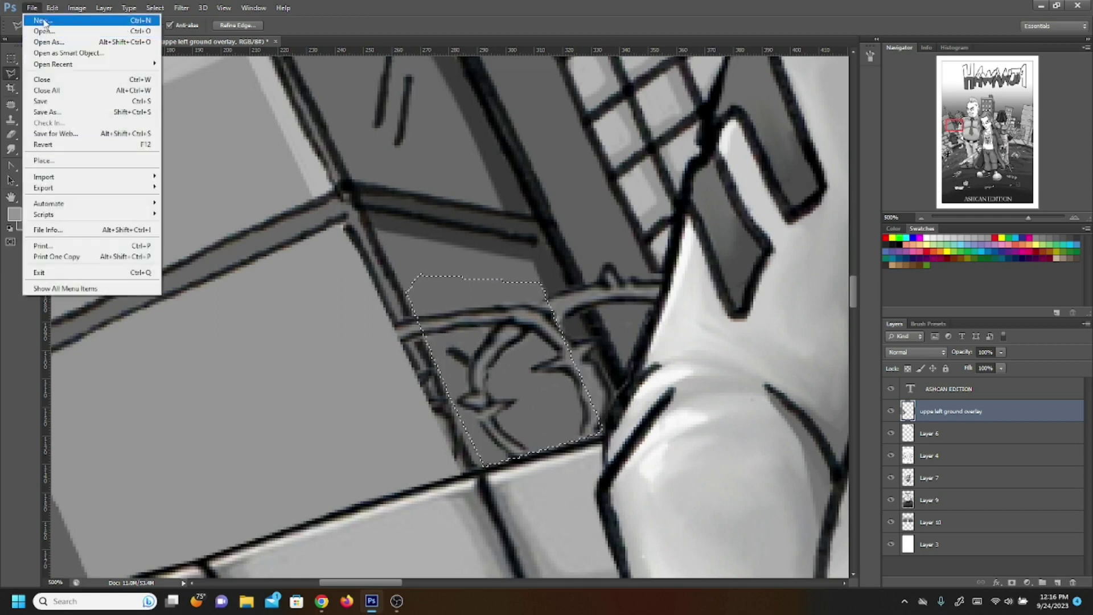
mouse_move(55, 9)
click(80, 171)
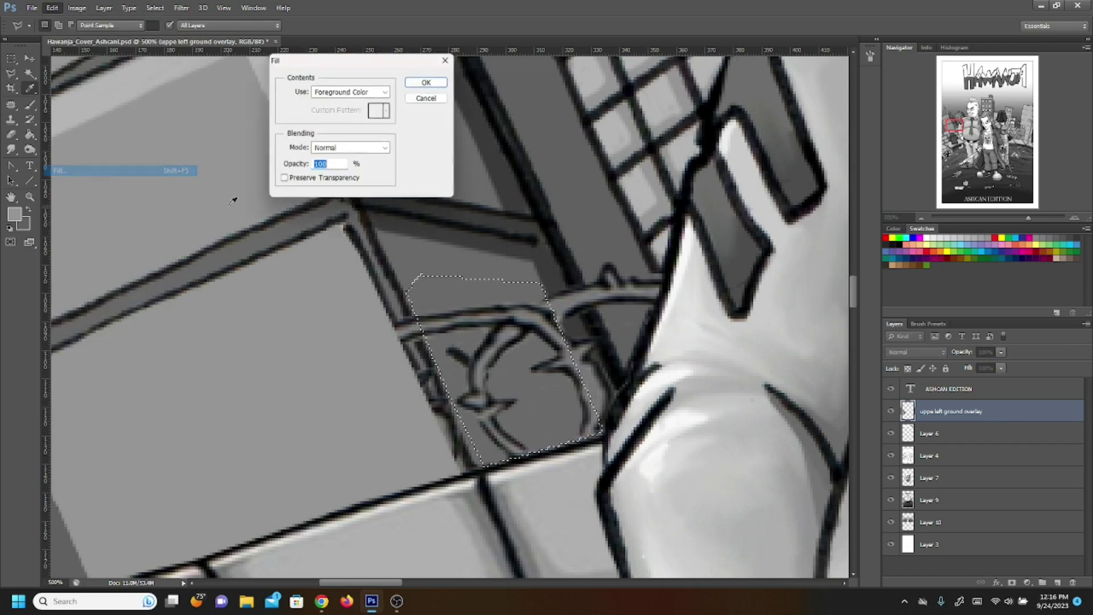
key(Return)
click(52, 8)
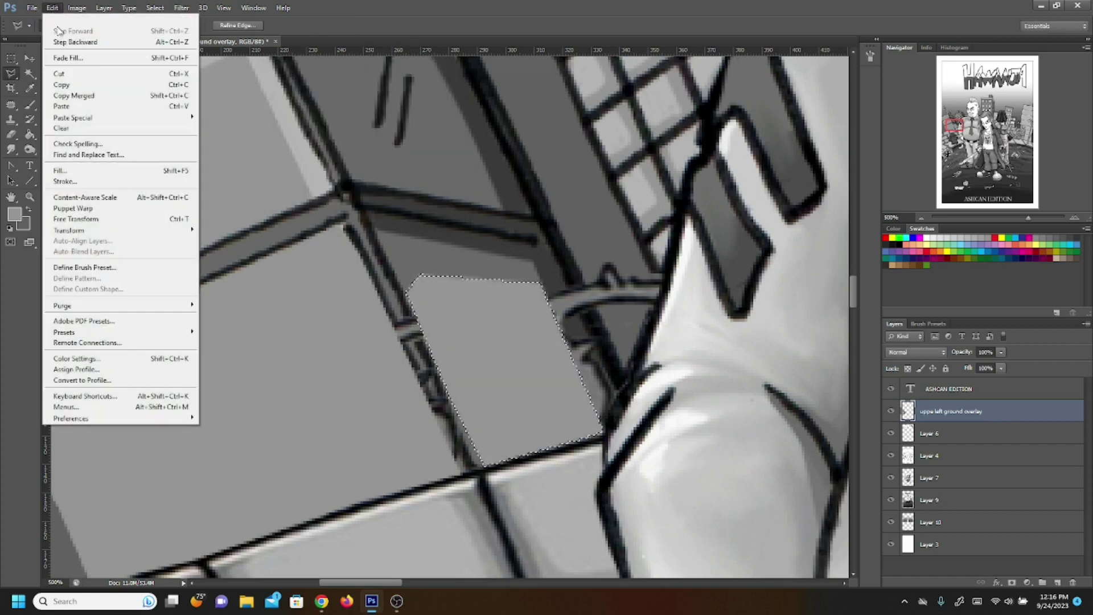
click(64, 42)
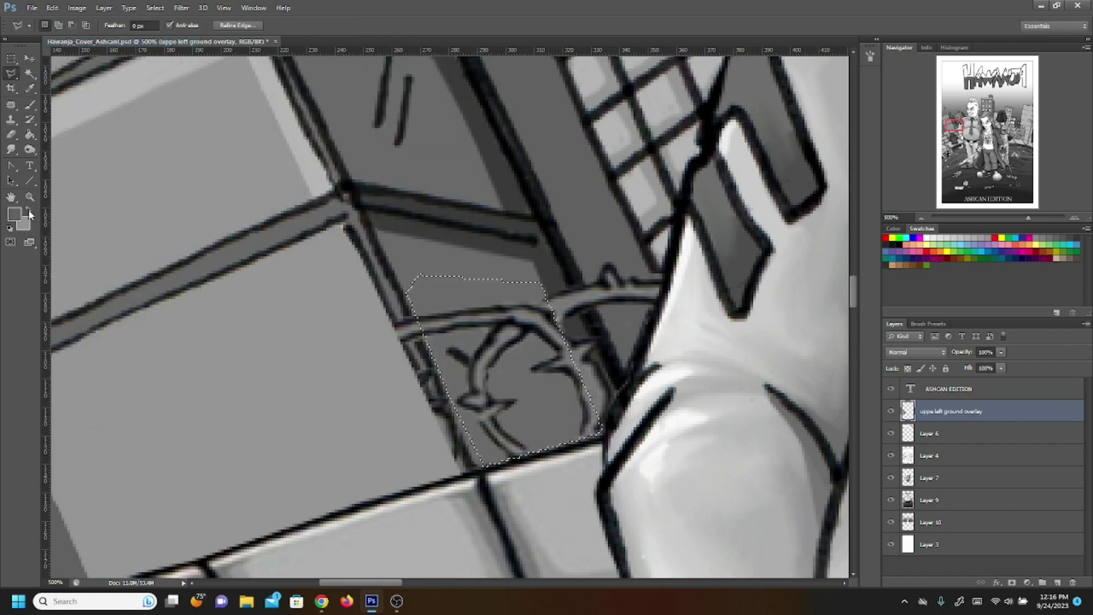
Fill the selected coil area with the dark gray as foreground color, and deselect it.
click(52, 8)
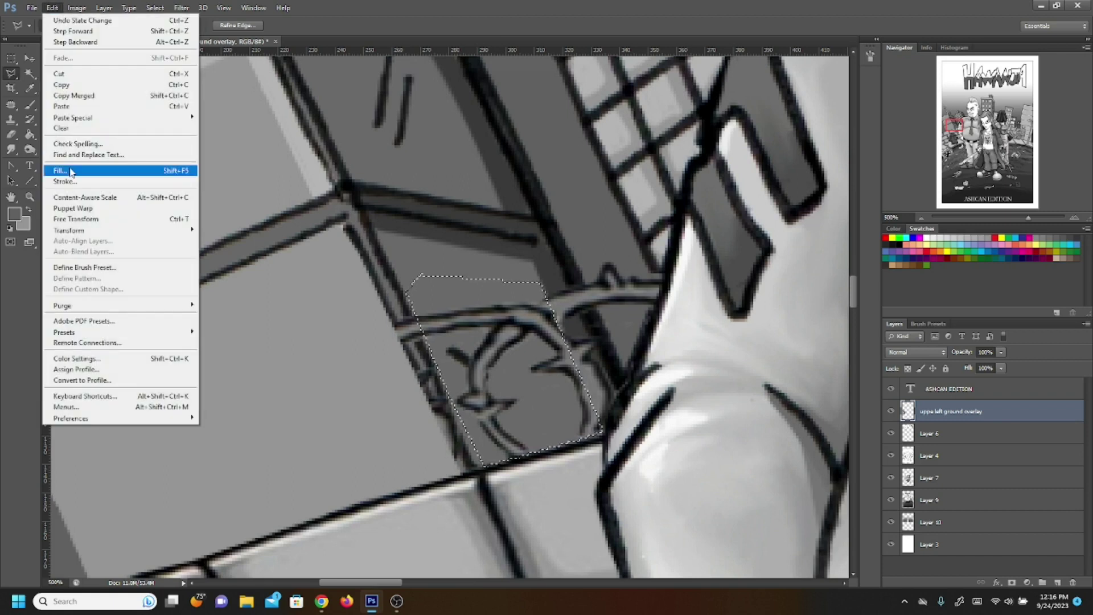
click(71, 171)
click(421, 80)
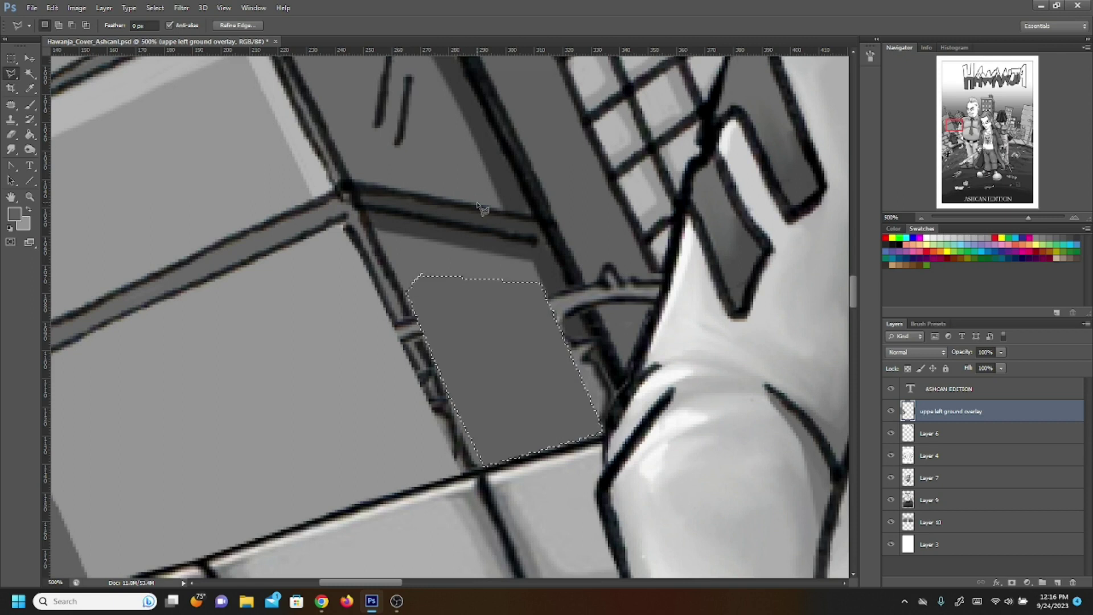
click(11, 58)
click(206, 215)
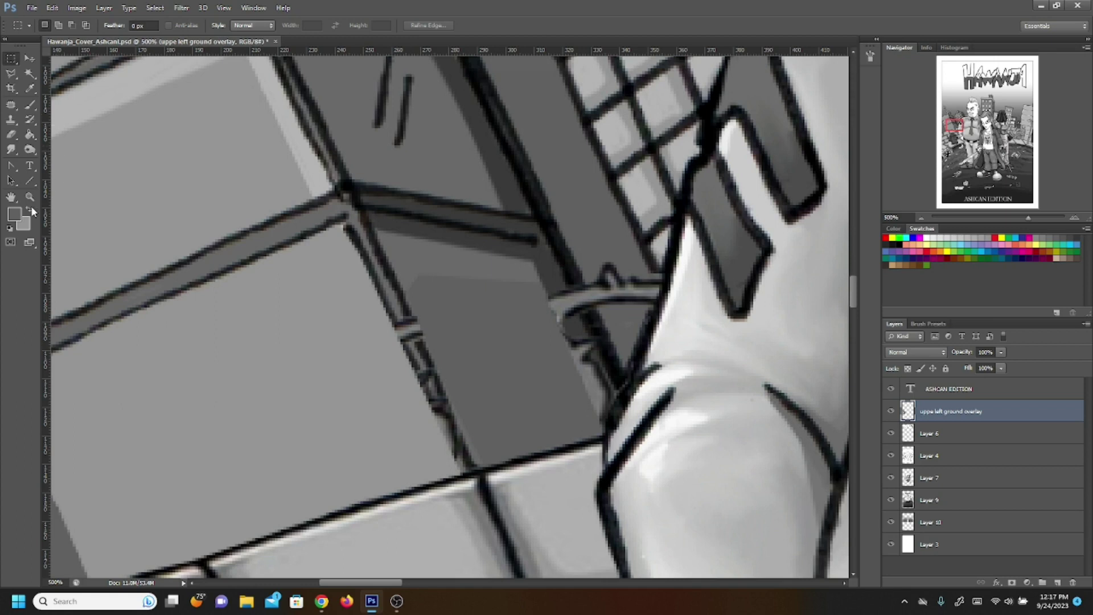
Sample gray #696969 and draw a 2 px line up the middle of the slanted beam from the wall, over the coil remnants.
click(29, 180)
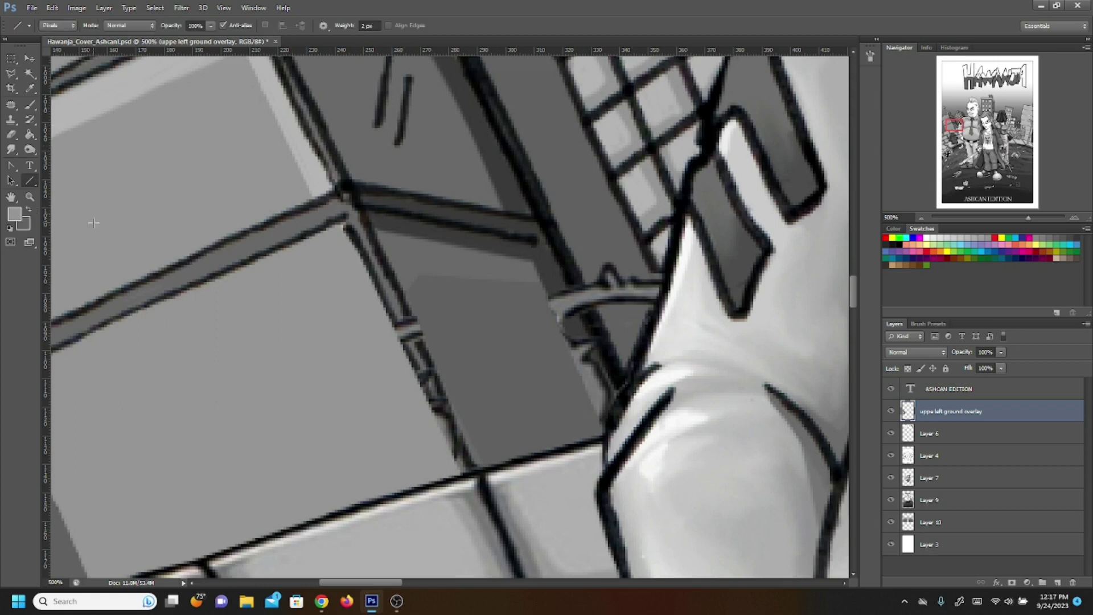
click(22, 219)
click(177, 275)
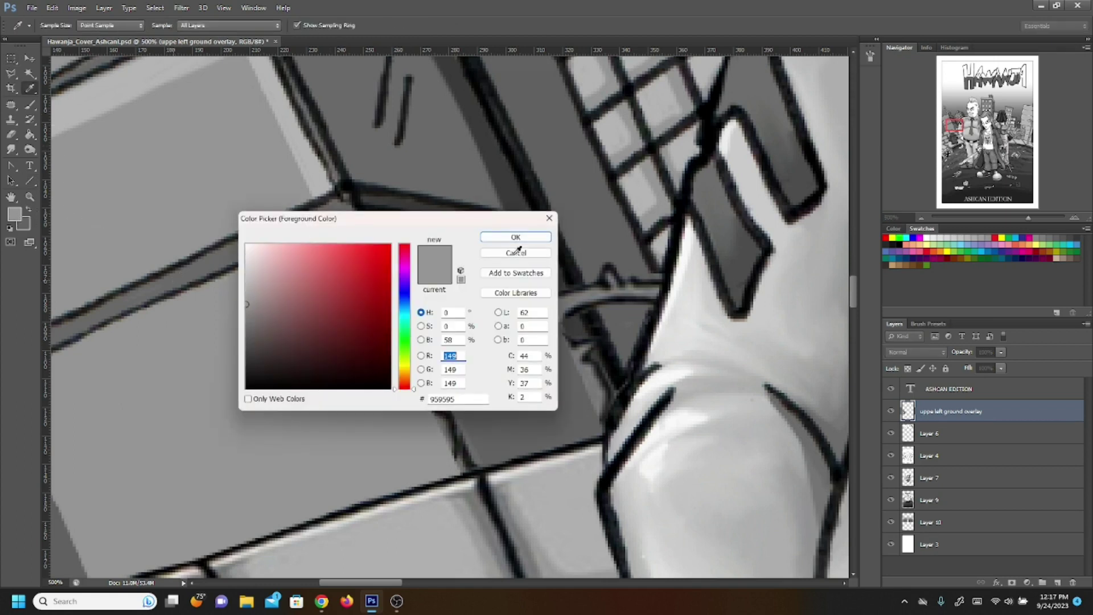
click(503, 238)
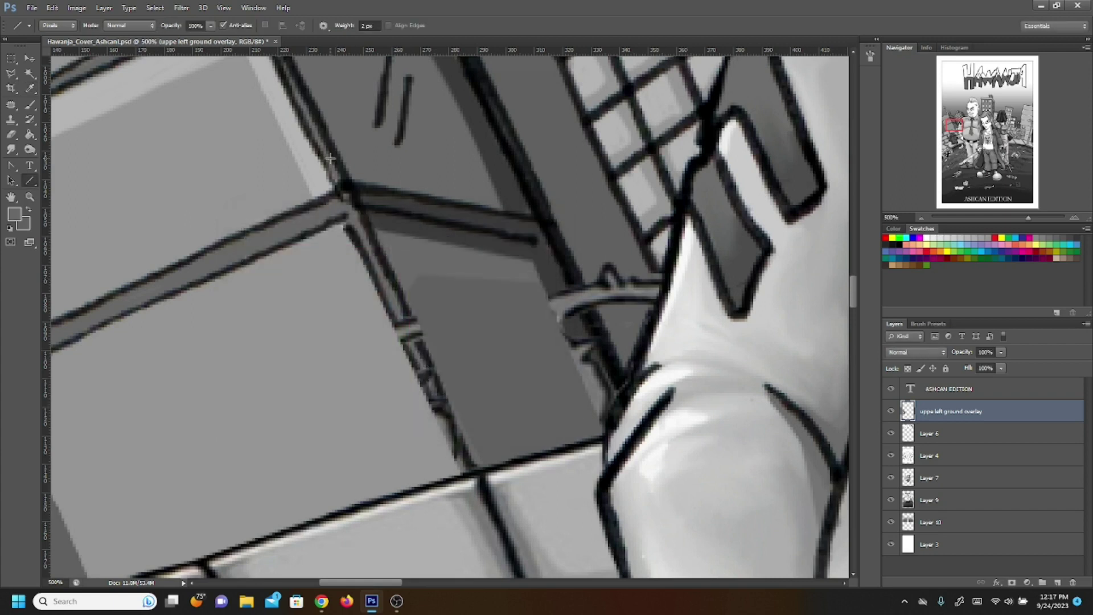
mouse_move(477, 471)
mouse_down()
mouse_move(484, 455)
mouse_move(370, 211)
mouse_up()
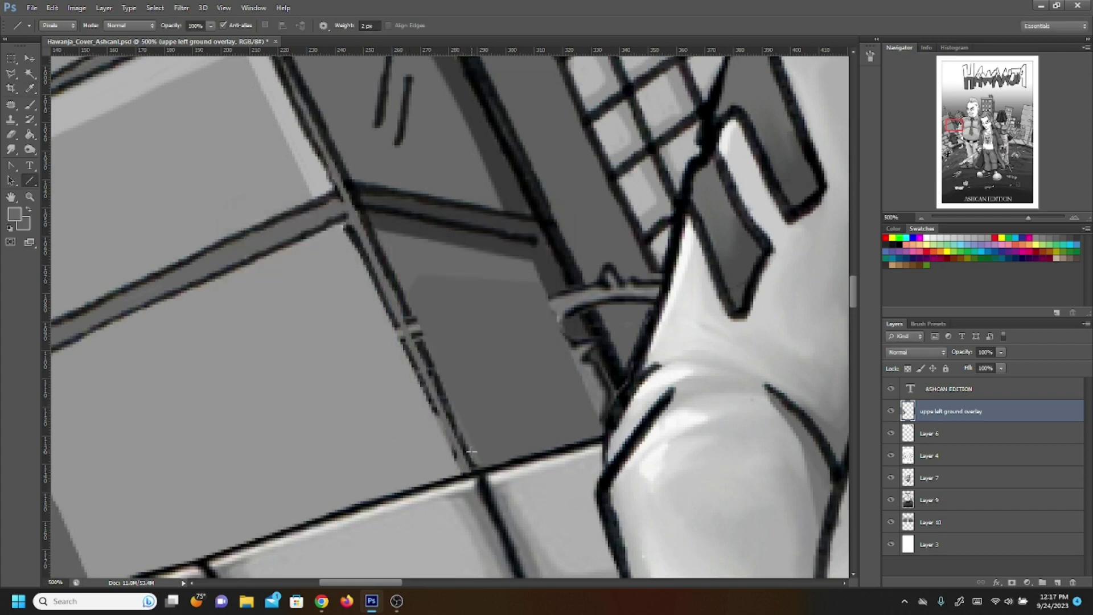
Redraw the slanted beam's edges and the adjoining crossbar's lower edge with 2 px black (#000000) lines.
click(17, 215)
drag(289, 350, 244, 390)
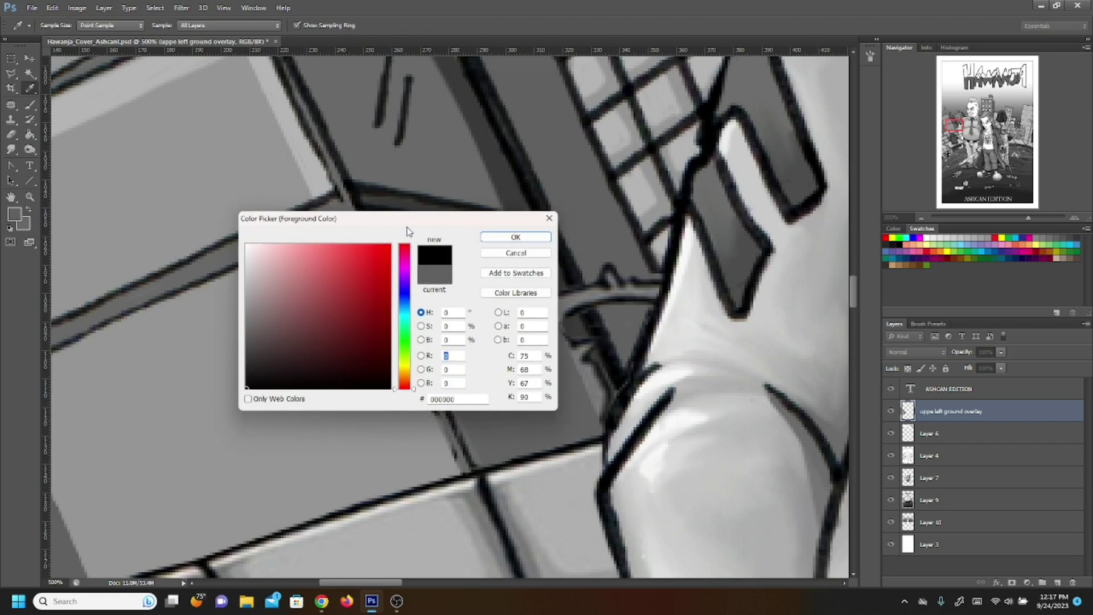
click(512, 237)
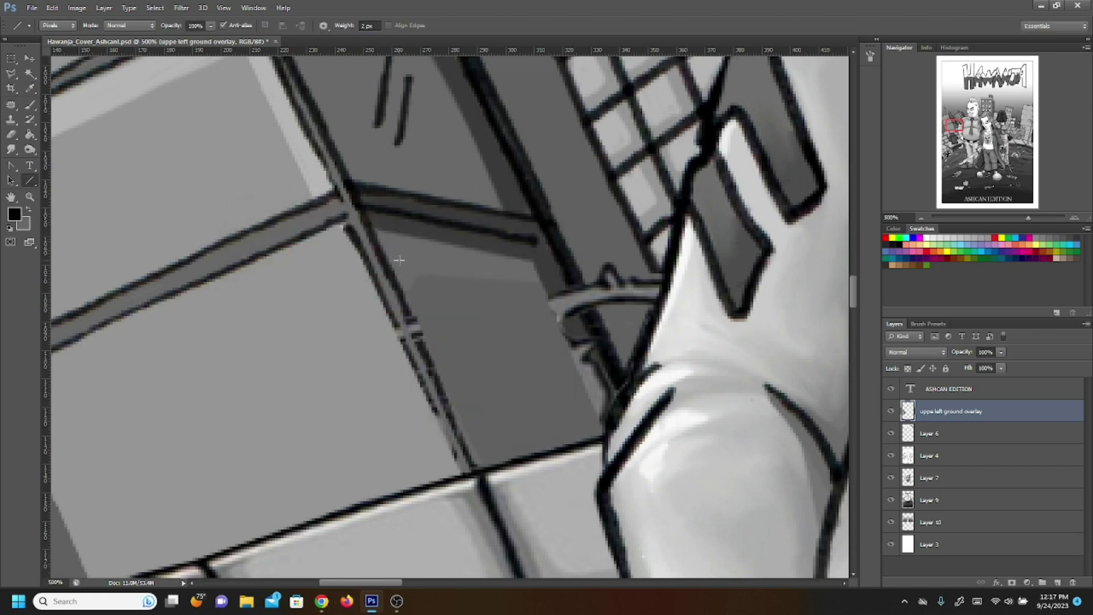
drag(438, 424, 479, 472)
drag(415, 448, 475, 477)
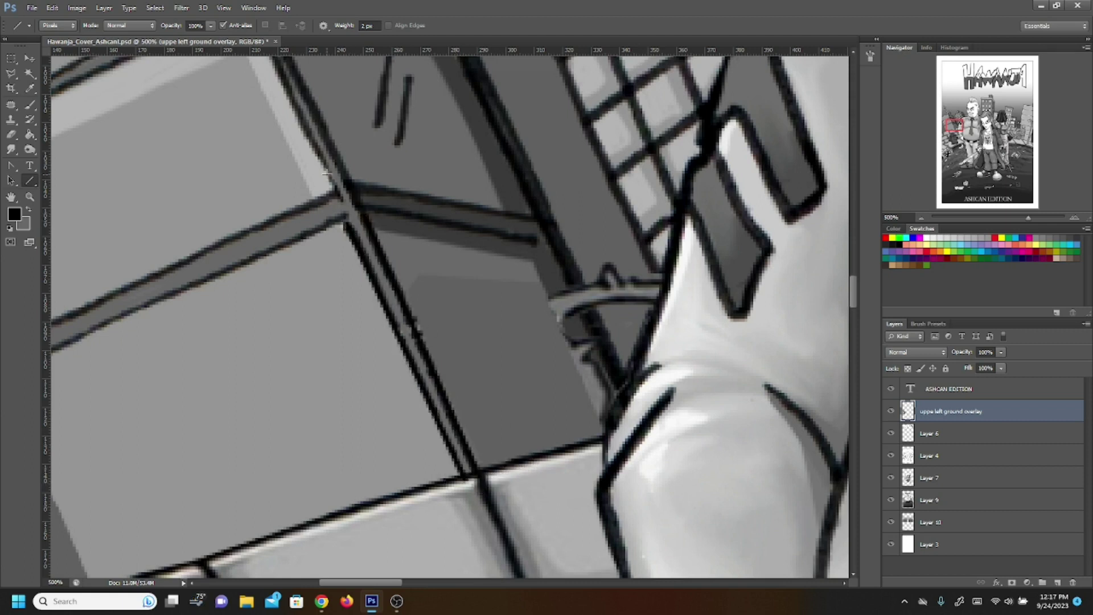
drag(333, 189, 288, 58)
drag(365, 209, 550, 244)
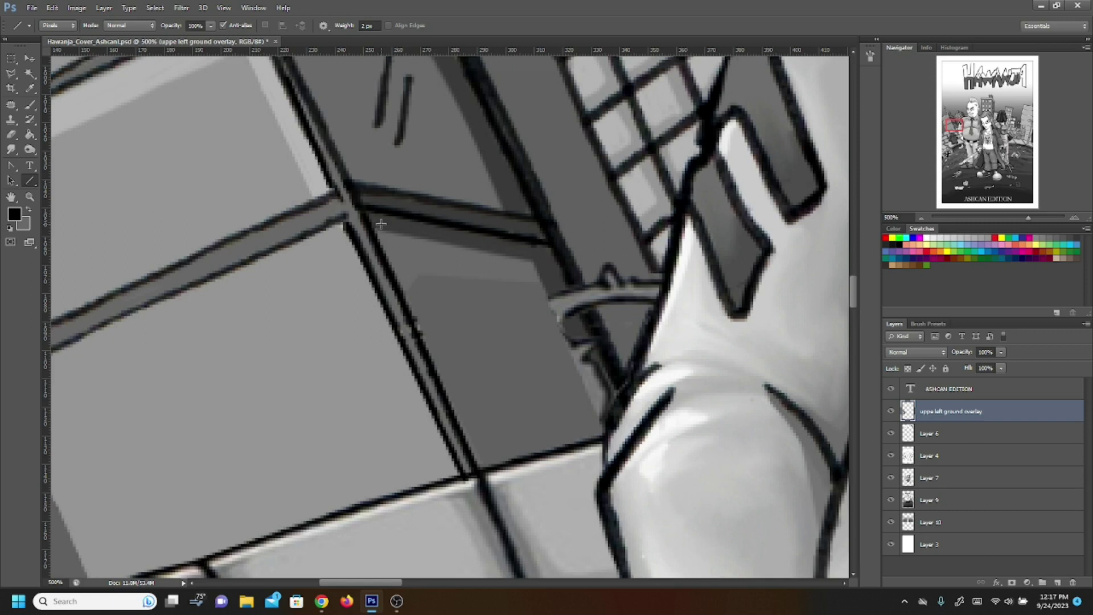
Brush gray #696969 over the beam joint and the leftover coil marks along the slanted beam.
click(29, 210)
click(30, 108)
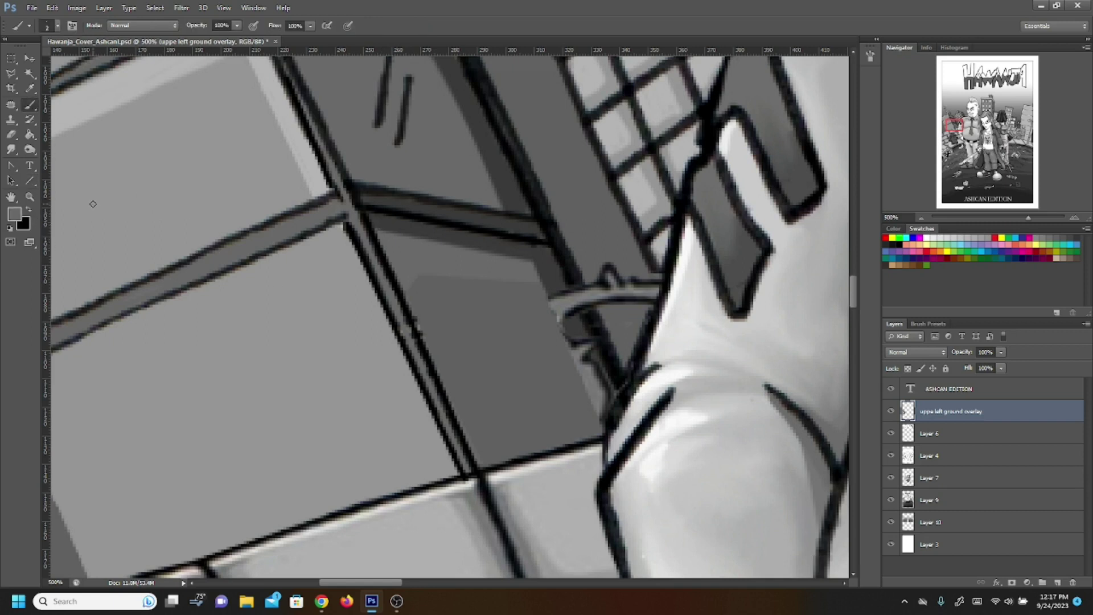
click(14, 214)
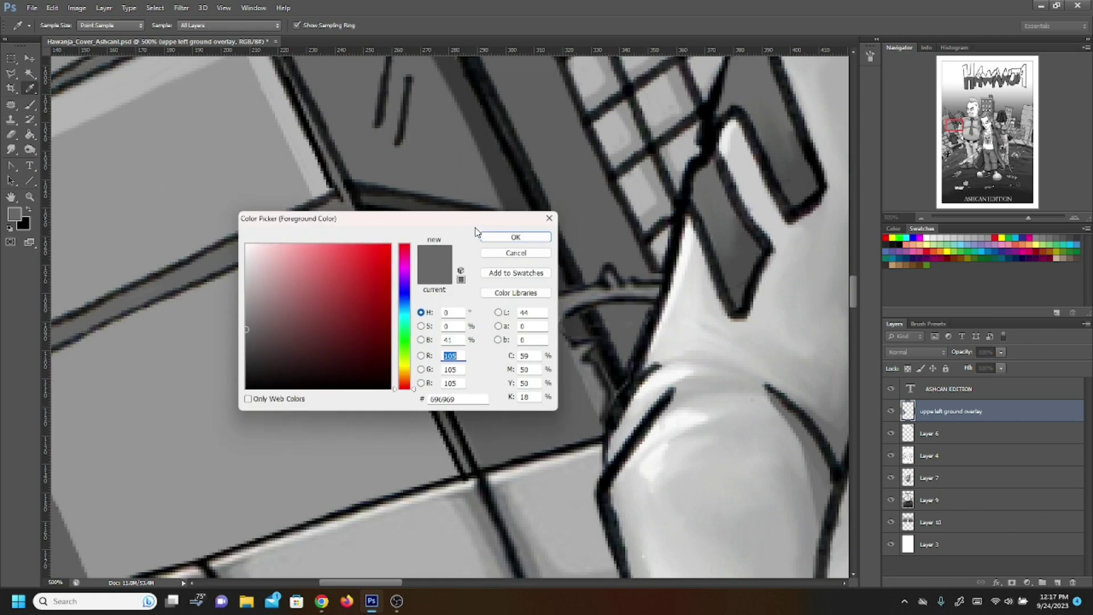
click(515, 237)
drag(335, 206, 344, 192)
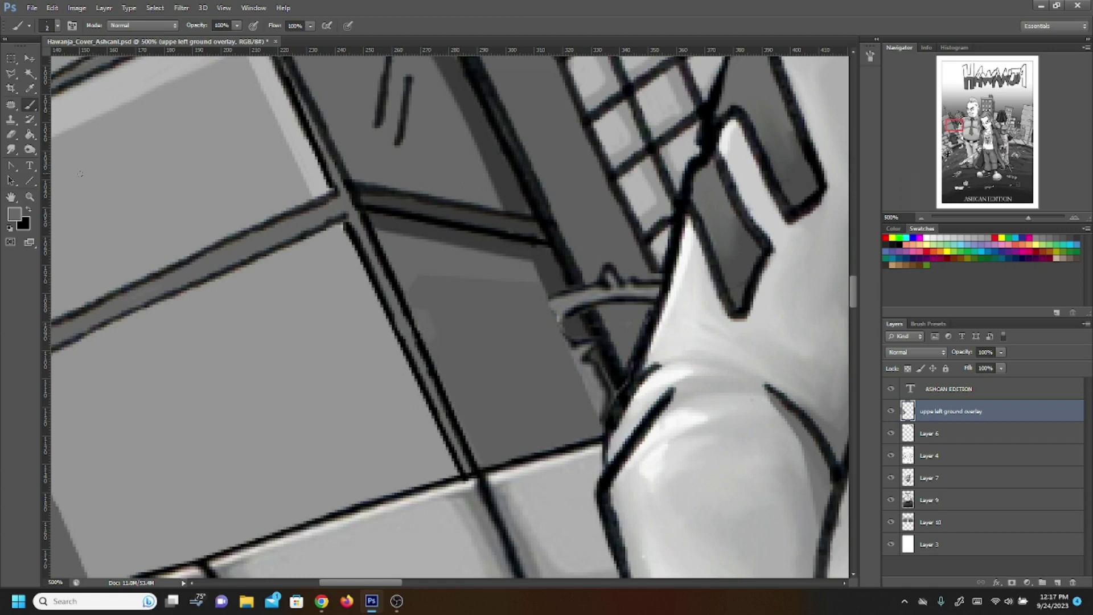
Sample the gray of the dark panel beside the slanted beam as the brush's foreground color.
click(14, 214)
drag(367, 220, 279, 295)
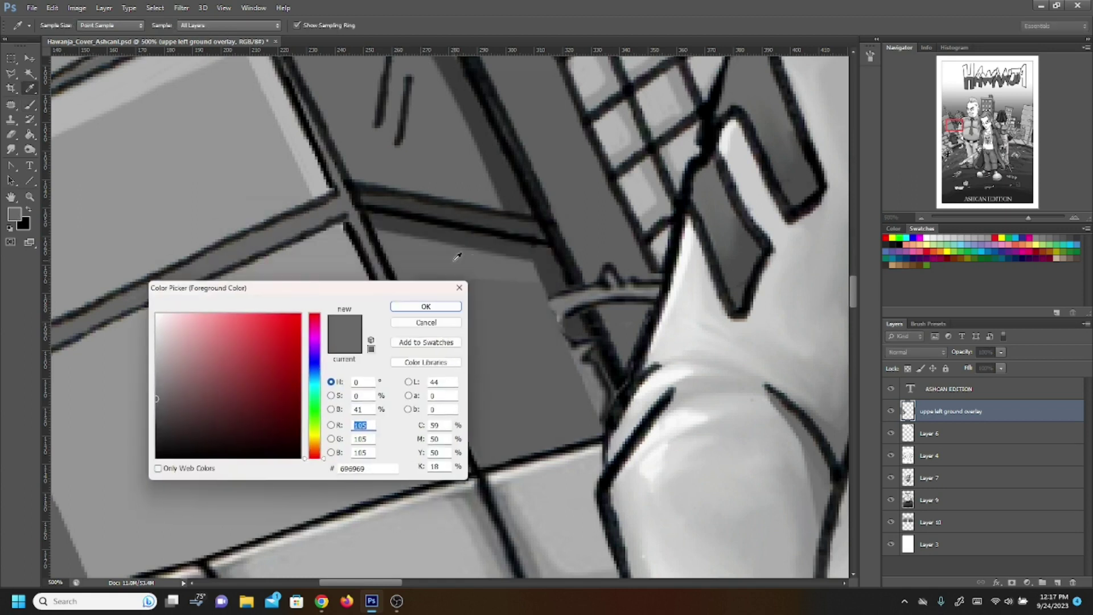
click(426, 306)
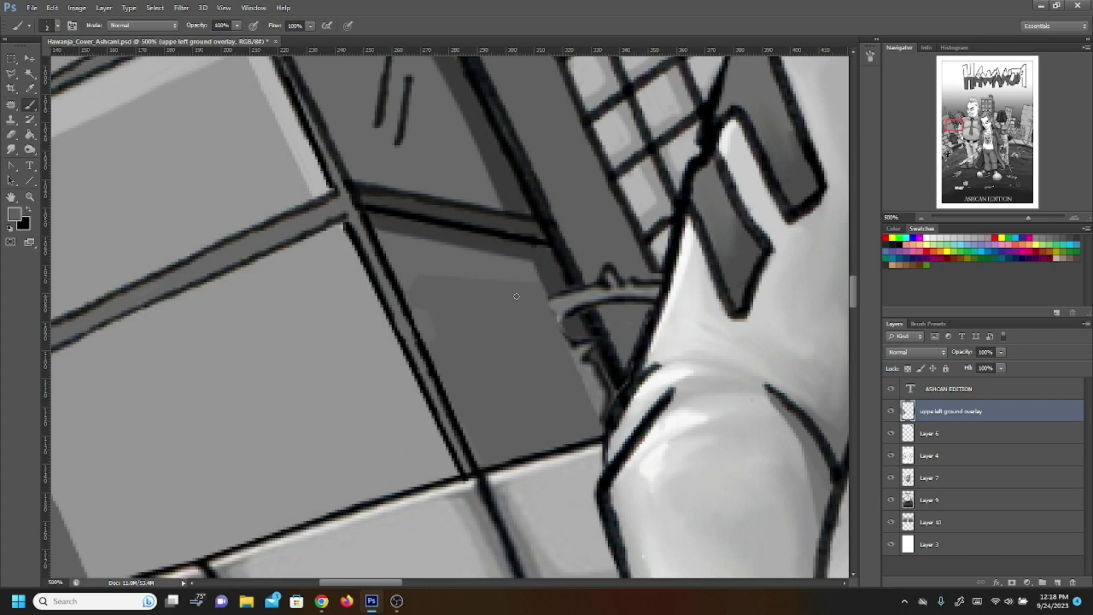